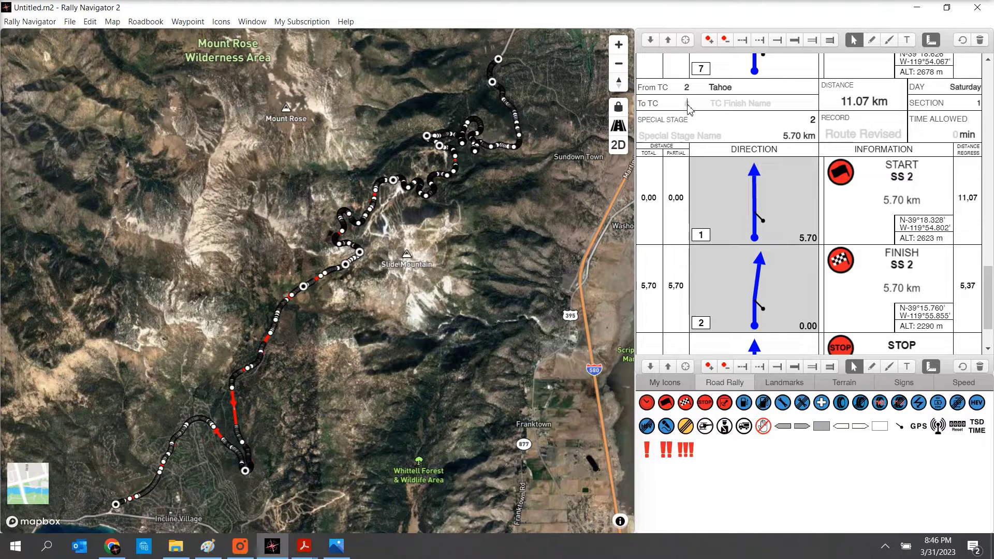
- Fill the SS 2 header: To TC Kings Beach, stage Nevada Challenge, record Final Route, 20 minutes
text(Kings Beach)
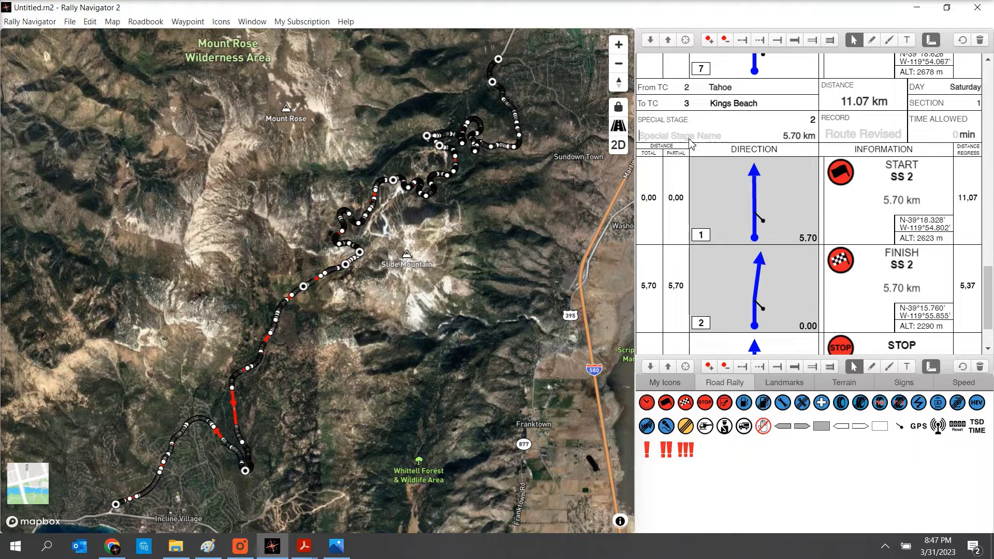
text(Nevada)
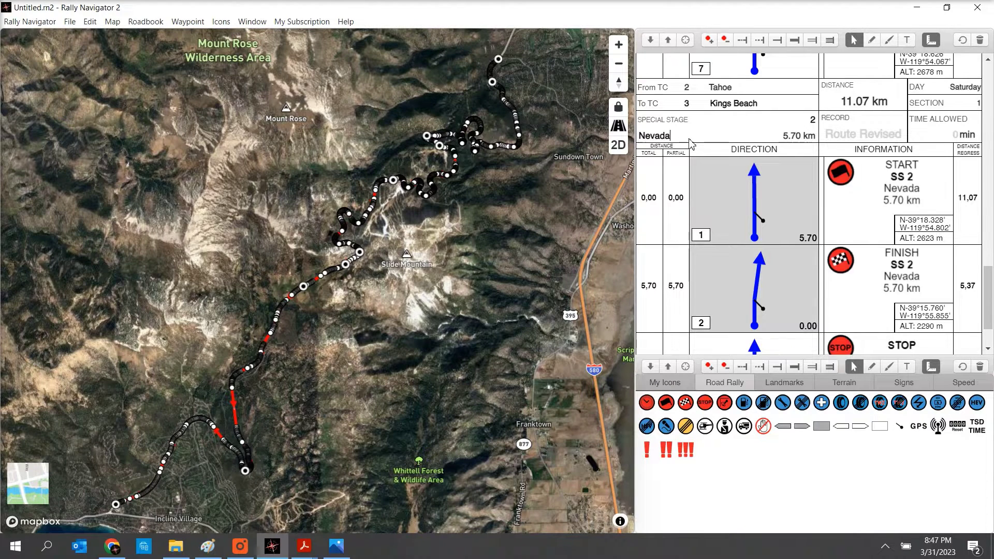
text( Challenge)
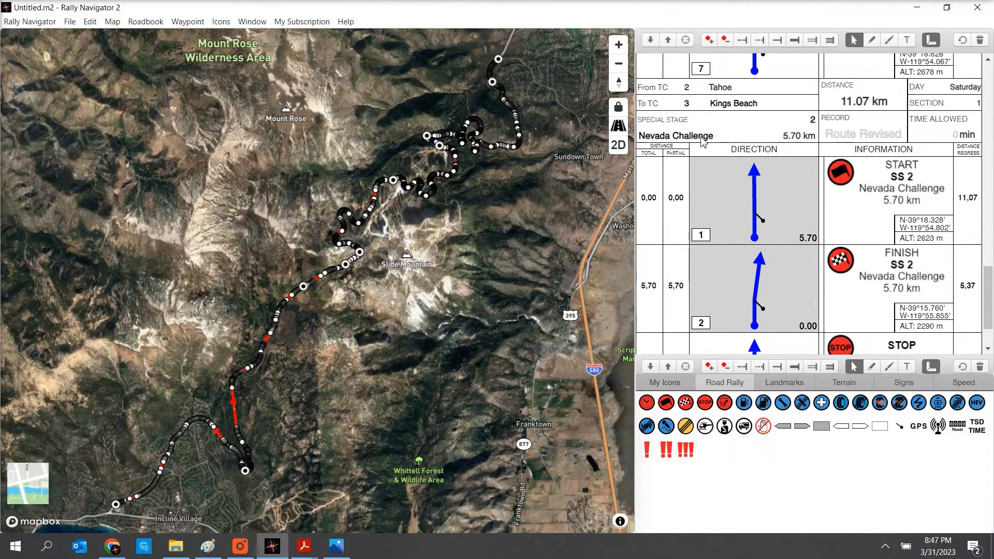
click(843, 136)
text(Fin)
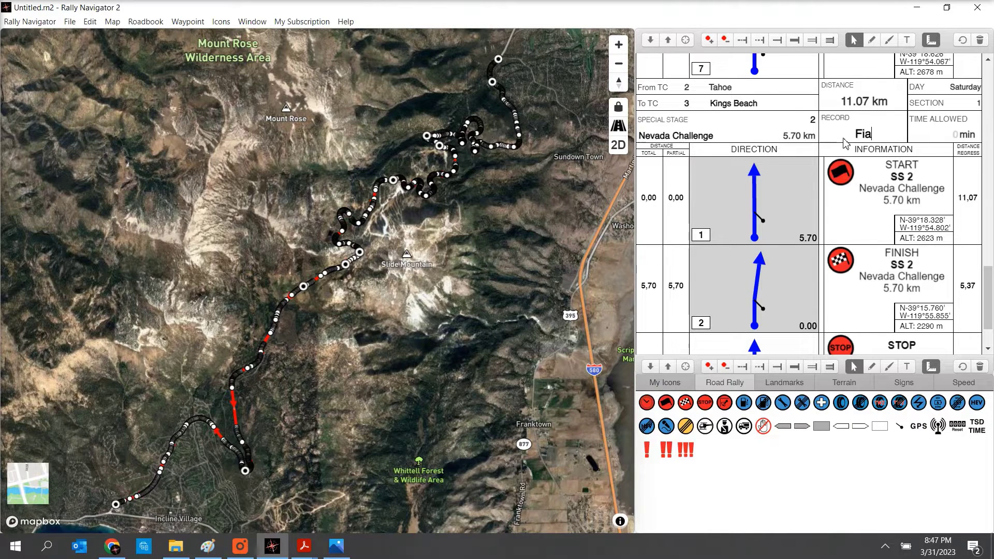
text(al Route)
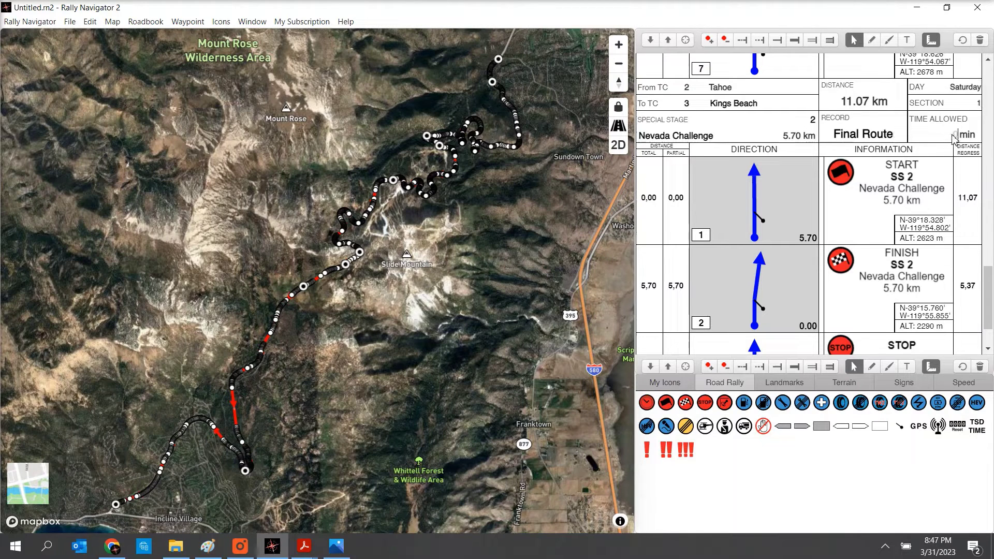
text(20)
- Delete the START SS 2 text from row 1
click(897, 188)
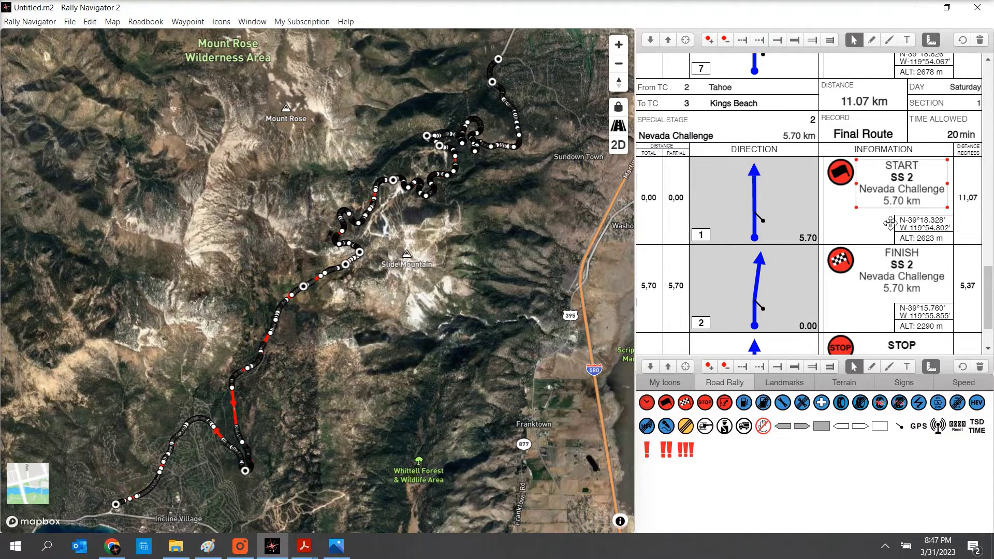
click(889, 222)
key(Delete)
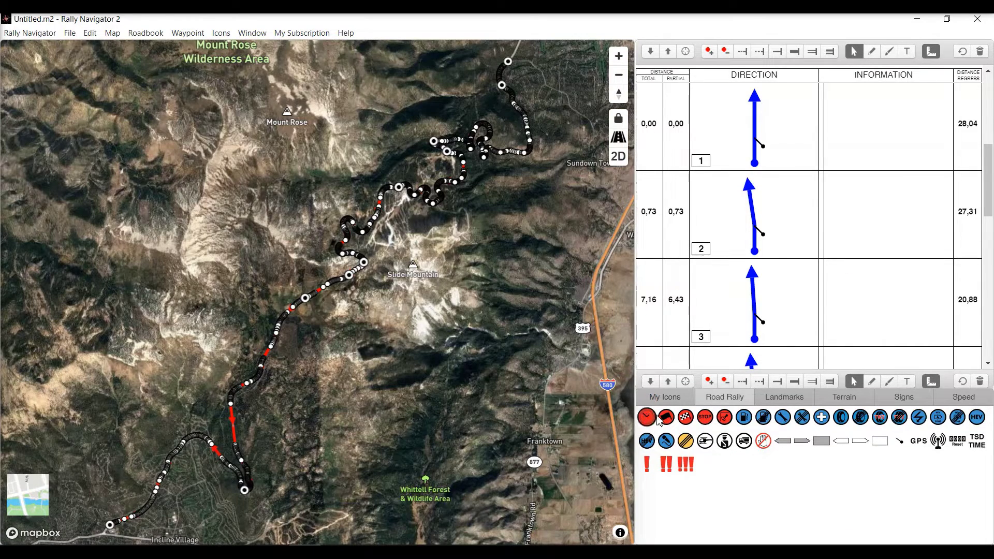
- Place time controls on rows 1 and 3, then Special Stage 1 Start, Finish and Stop markers
drag(646, 421, 848, 124)
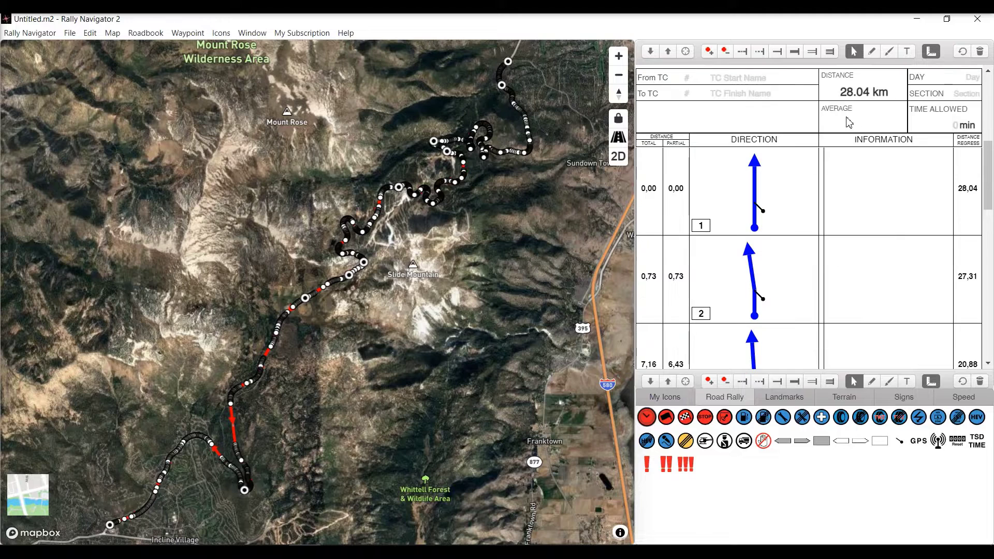
drag(646, 417, 845, 273)
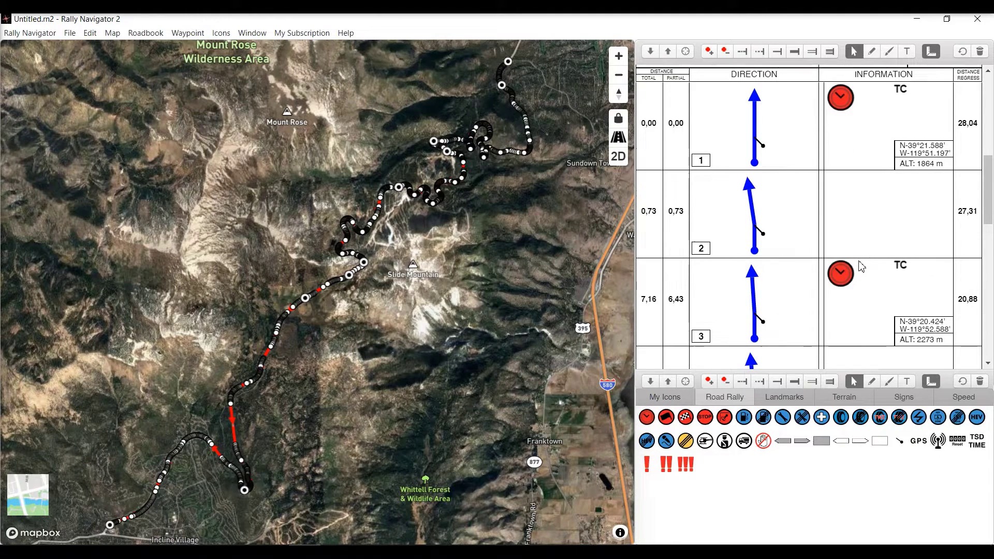
drag(687, 410, 850, 306)
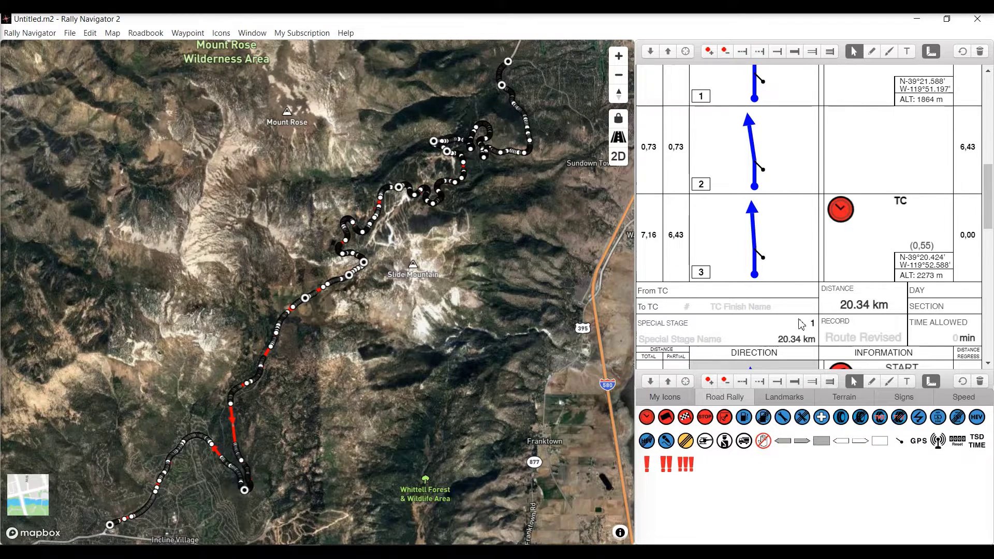
scroll(842, 346, down, 5)
drag(683, 411, 849, 296)
scroll(880, 288, down, 2)
drag(704, 416, 849, 258)
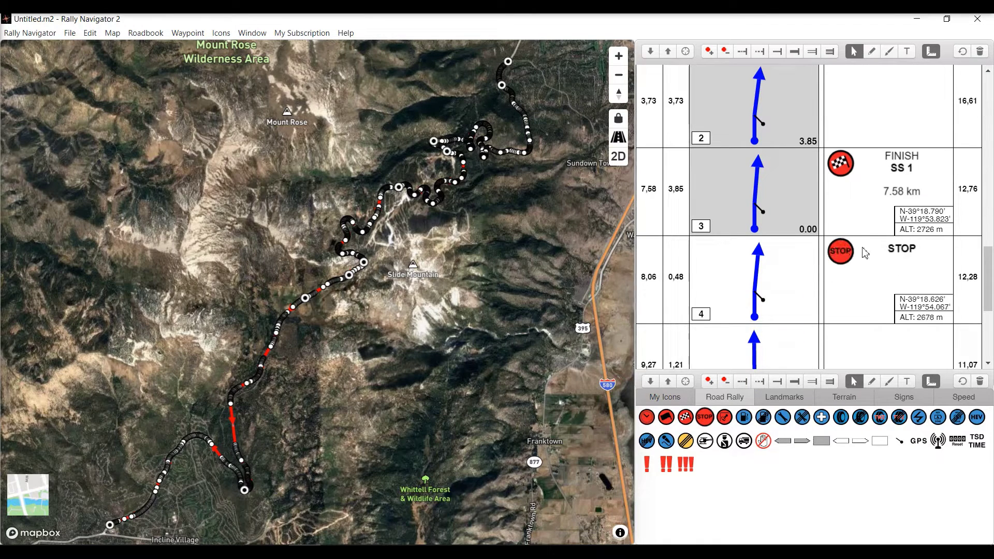
scroll(864, 251, down, 3)
scroll(866, 252, down, 1)
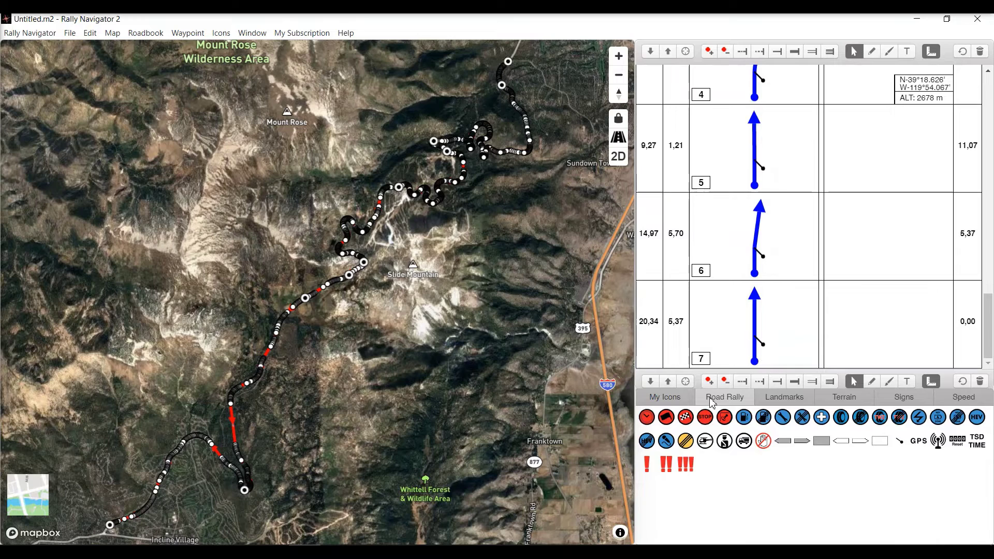
drag(666, 417, 843, 302)
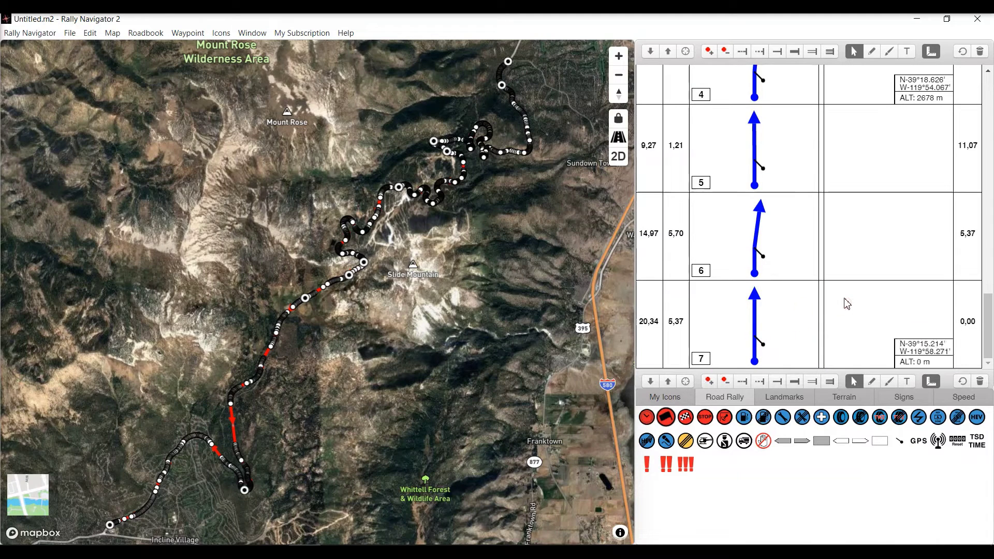
scroll(707, 246, up, 10)
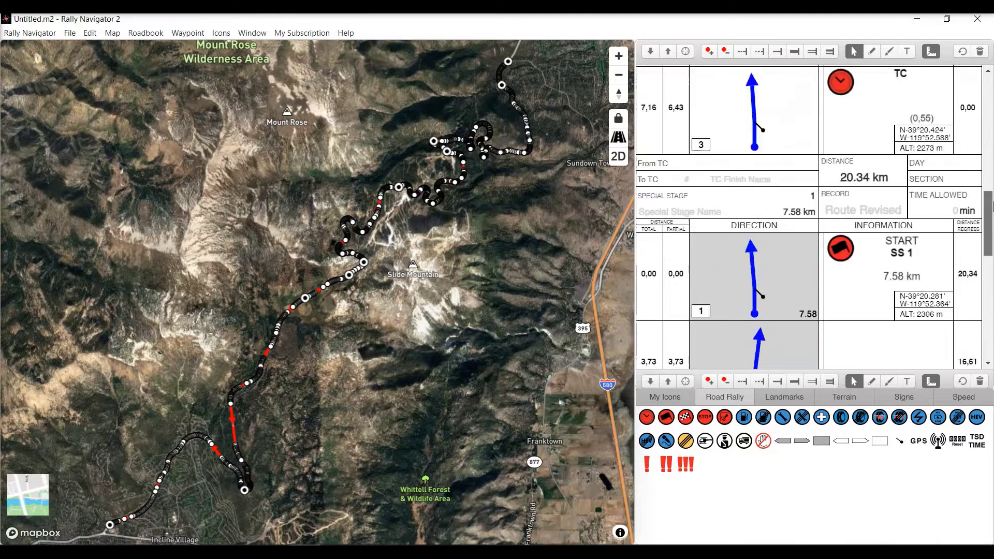
- Number the first header's time controls 1 and 2 and name them Reno and Tahoe
click(689, 253)
text(1)
key(Tab)
text(2)
click(727, 250)
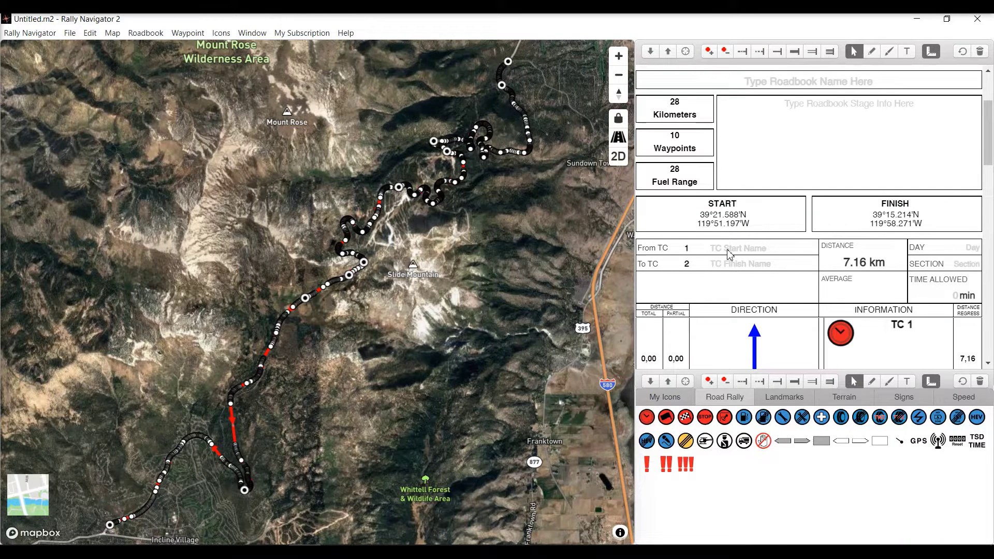
text(Reno)
text(Tahoe)
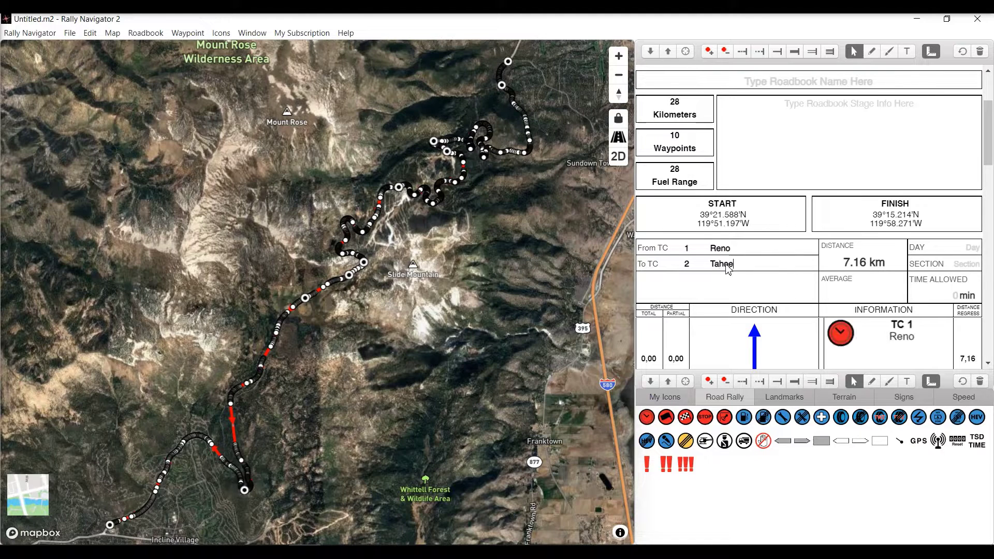
- Set TC 3 as Kings Beach and name Special Stage 1 Super Stage
scroll(727, 268, down, 3)
scroll(728, 268, down, 6)
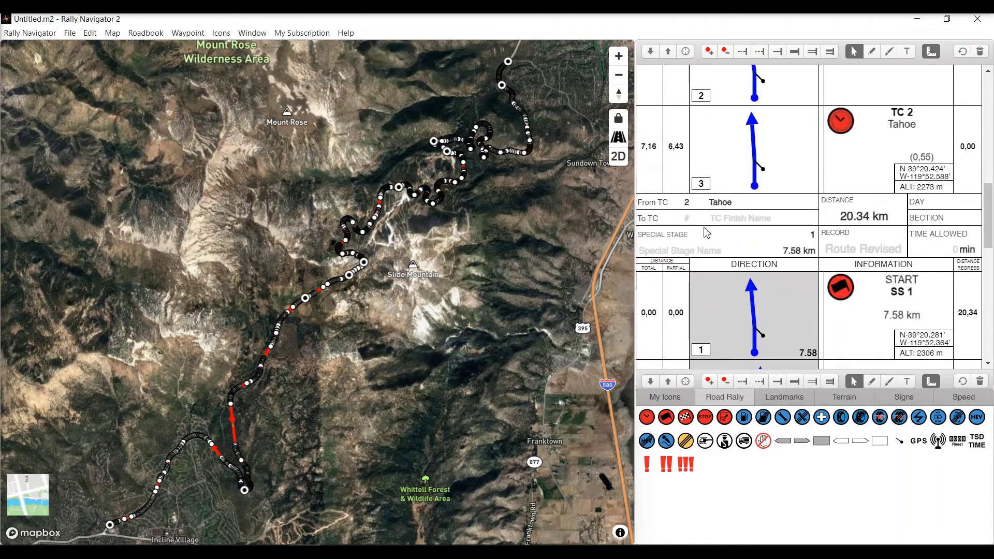
text(3)
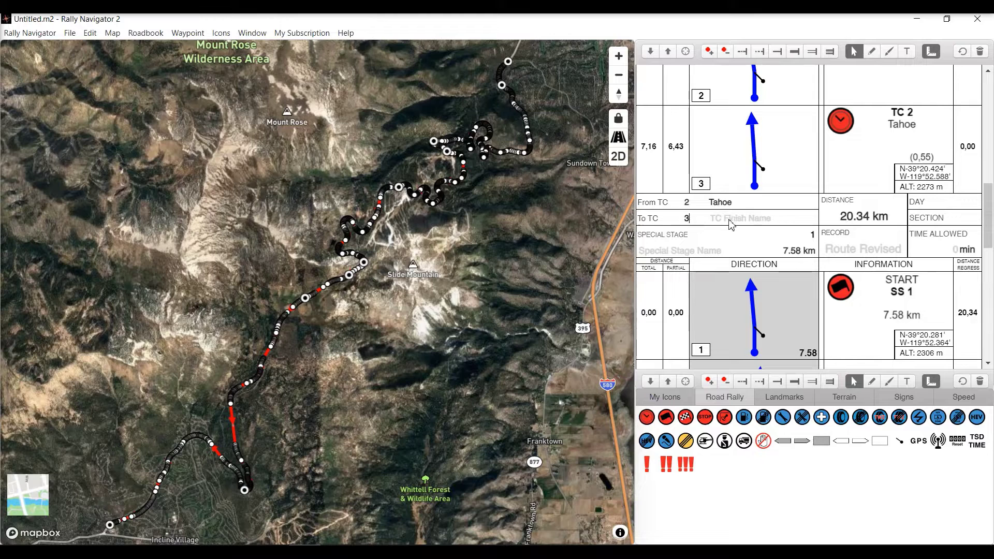
click(727, 226)
text(Kings Beach)
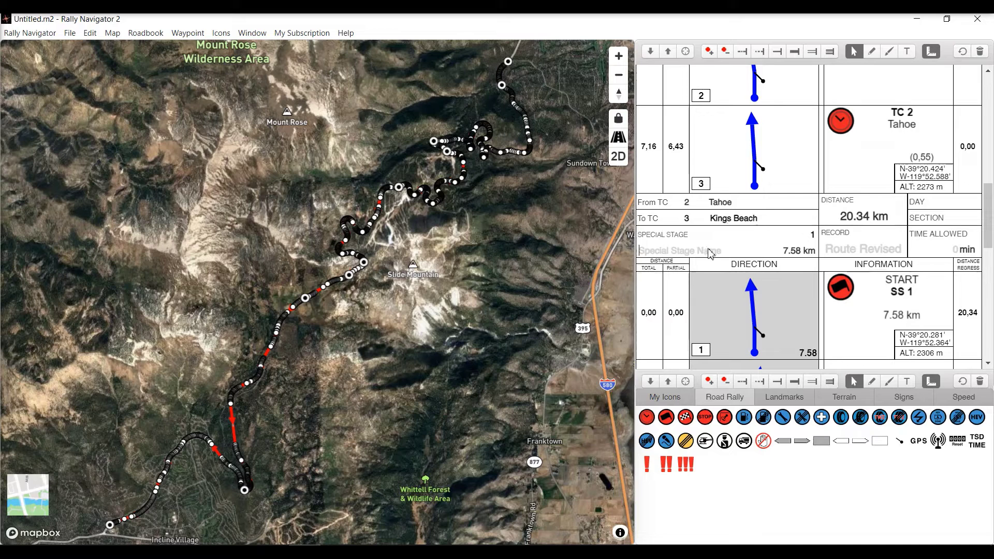
text(Super Stage)
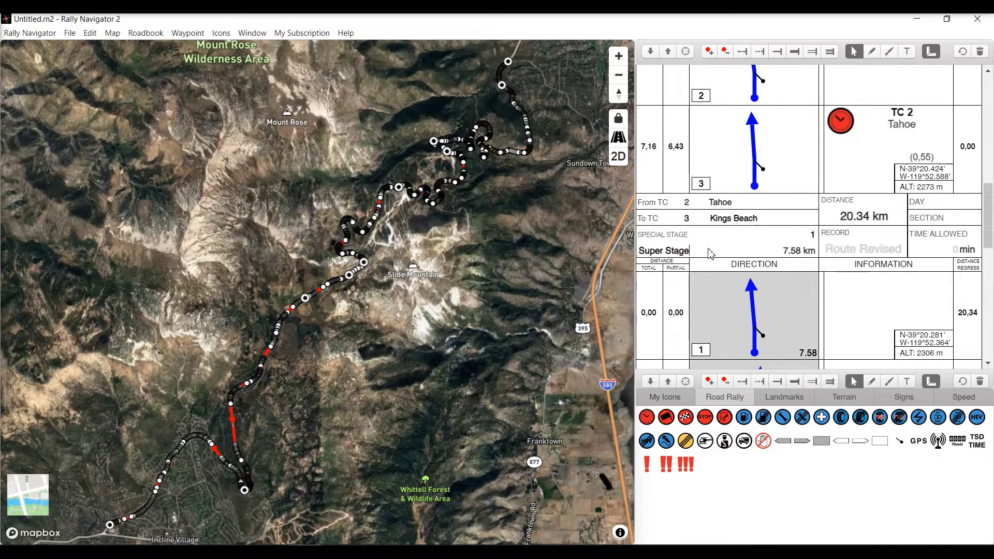
drag(988, 210, 990, 352)
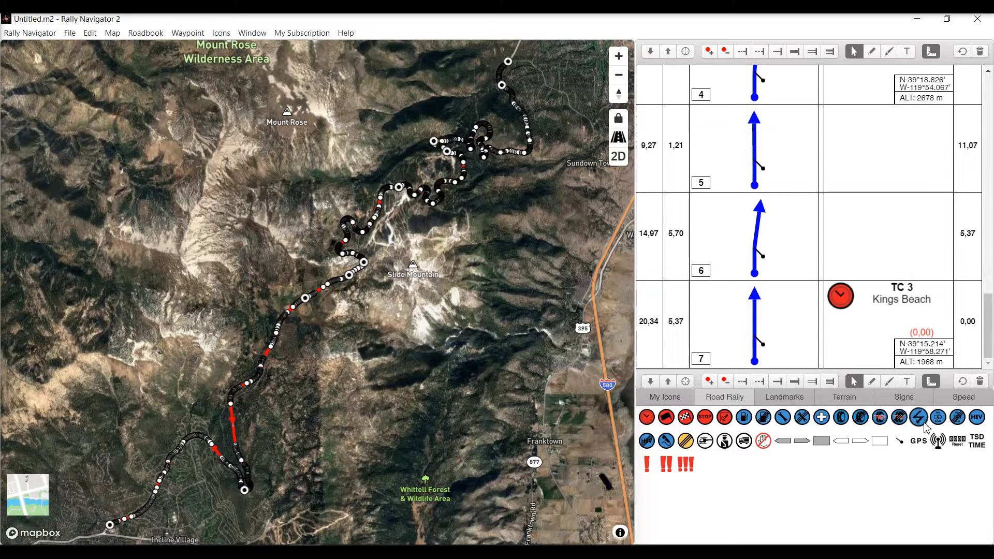
- Turn off Show GPS Coordinate for waypoint 6's row in the Waypoint menu
drag(919, 443, 925, 262)
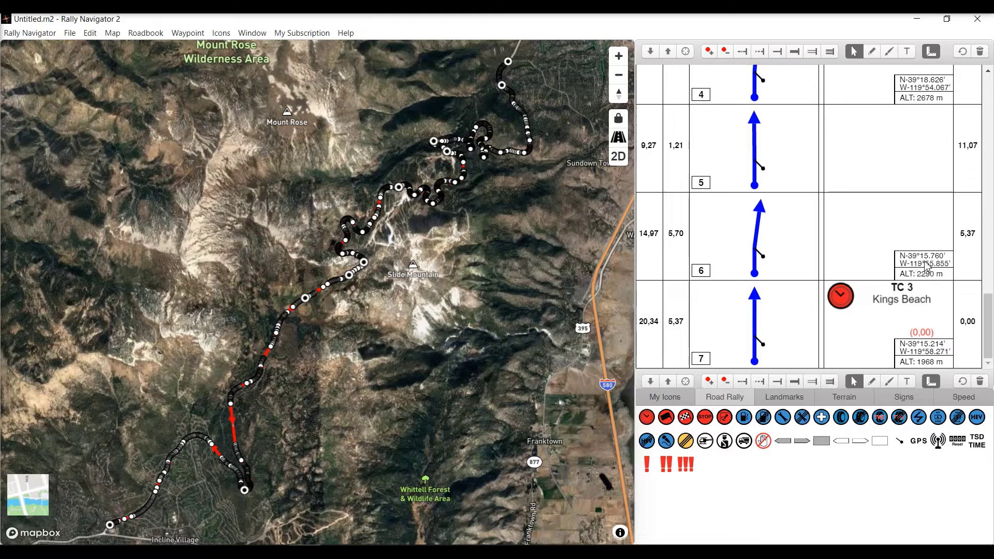
click(862, 255)
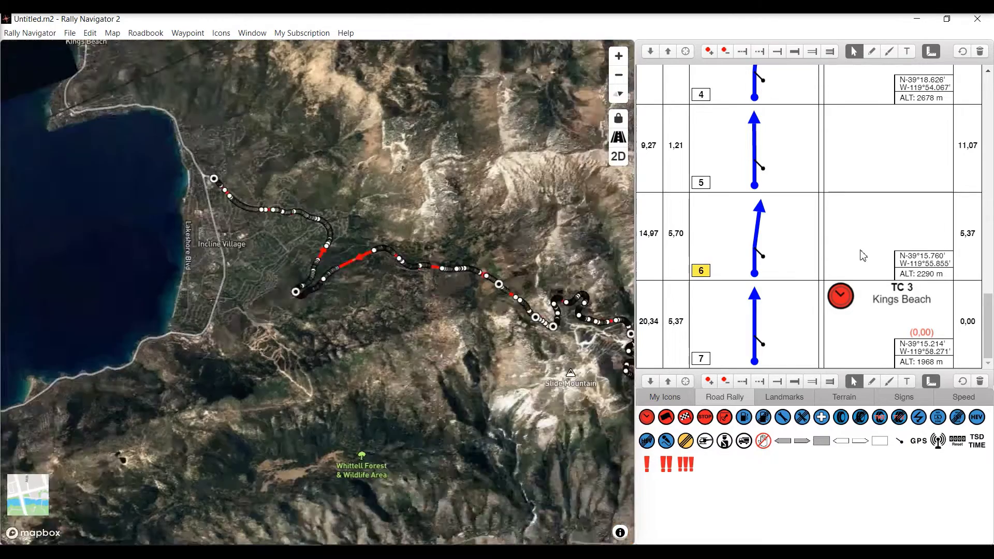
click(188, 34)
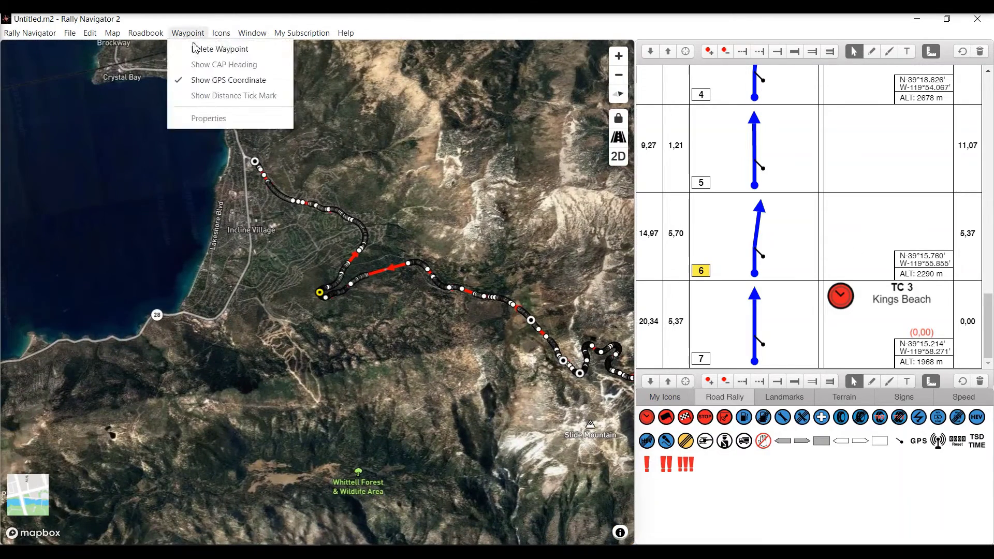
click(215, 83)
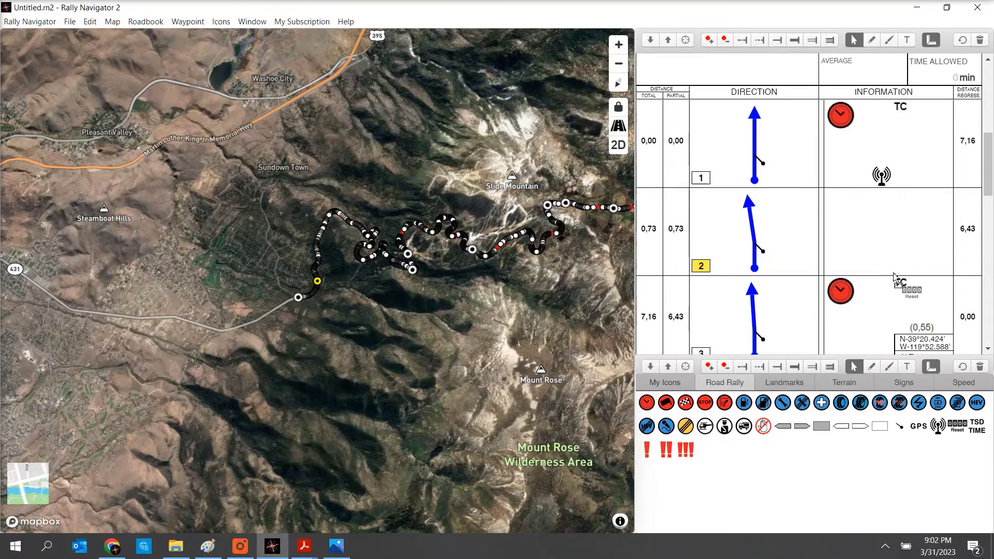
drag(898, 282, 872, 238)
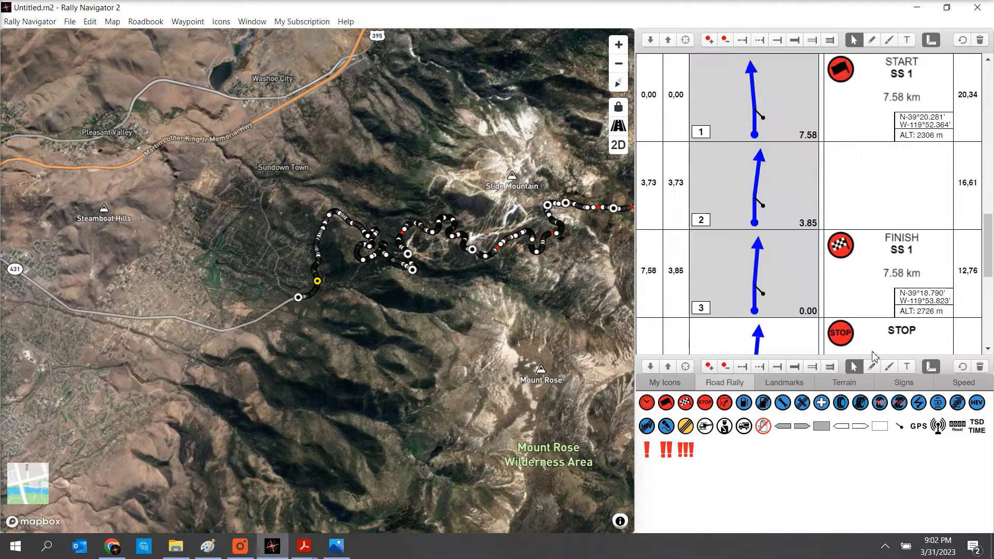
- Put a 'Hello' text box without grey background in row 2's information cell
drag(820, 432, 903, 162)
double_click(903, 162)
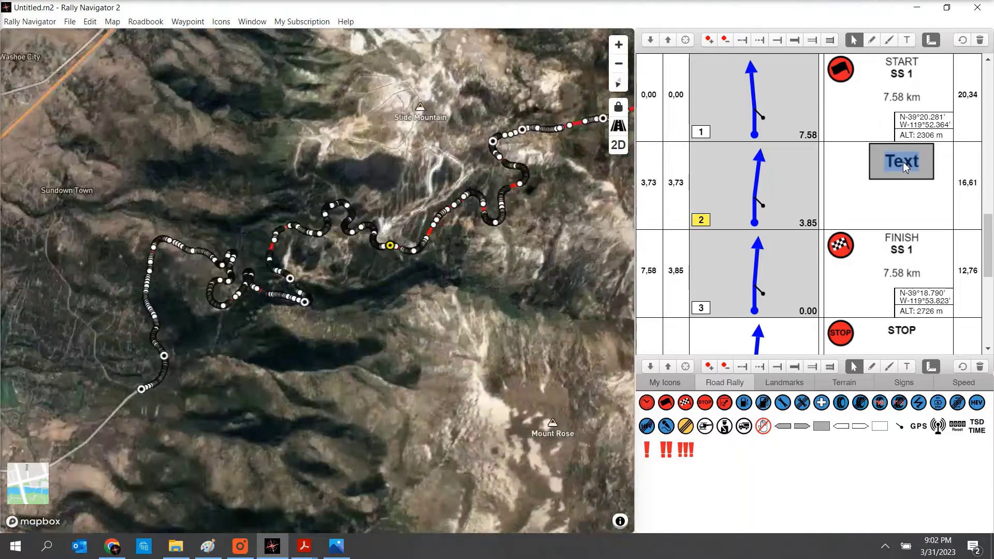
text(Hello)
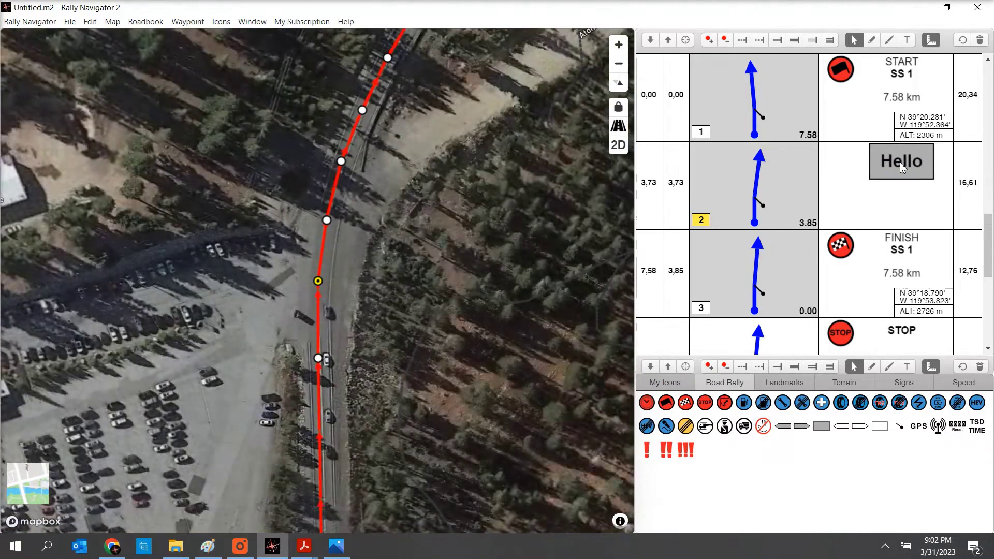
right_click(900, 162)
click(943, 176)
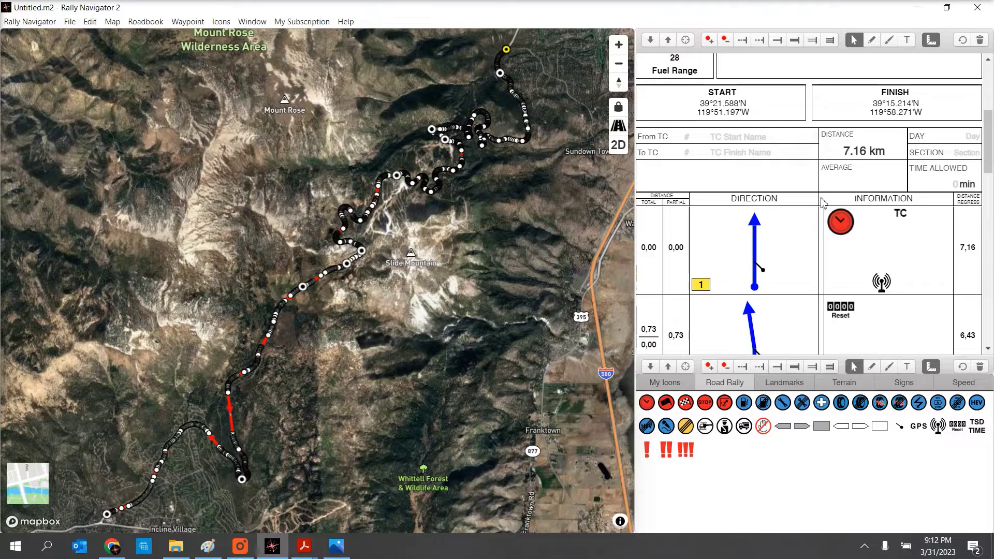
- Zoom to the starting waypoint and draw two dashed side tracks and a thick road leftward
click(791, 260)
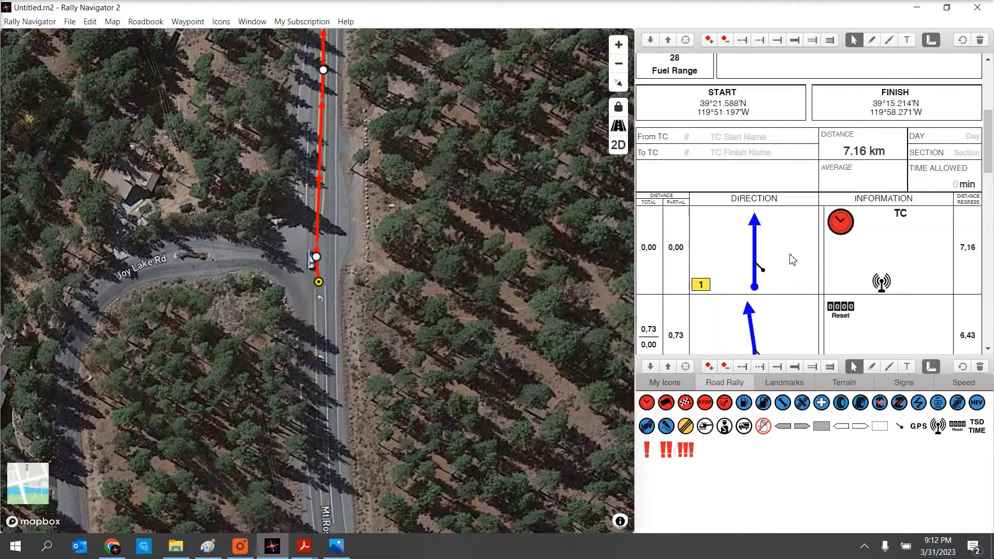
click(742, 366)
drag(760, 260, 787, 241)
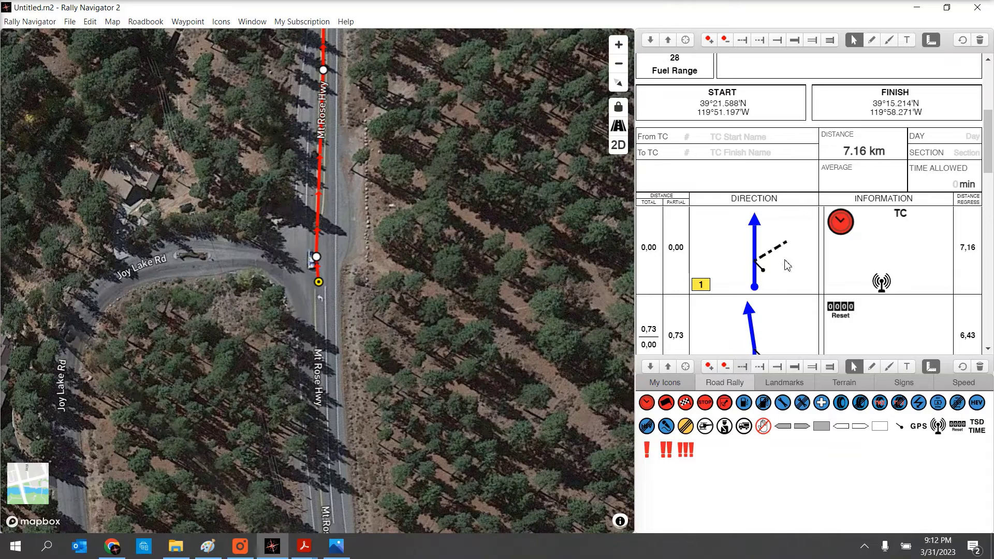
mouse_move(779, 276)
mouse_down()
mouse_move(759, 264)
mouse_move(804, 276)
mouse_move(700, 261)
mouse_move(735, 253)
mouse_move(700, 268)
mouse_up()
click(794, 366)
click(795, 366)
click(734, 262)
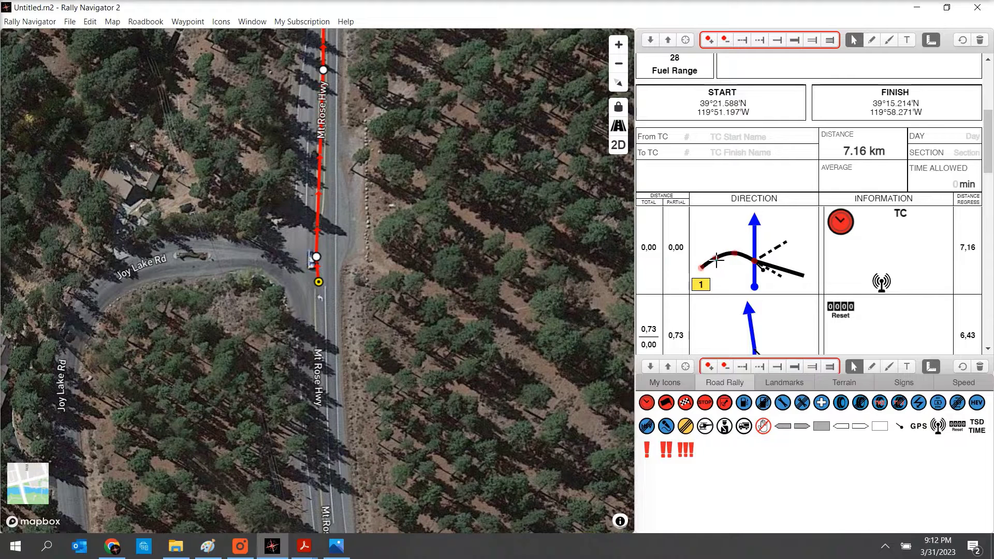
- Reshape the tulip curve into a triple-line wave and make the main arrow double-lined
click(727, 369)
drag(727, 257, 739, 240)
click(709, 368)
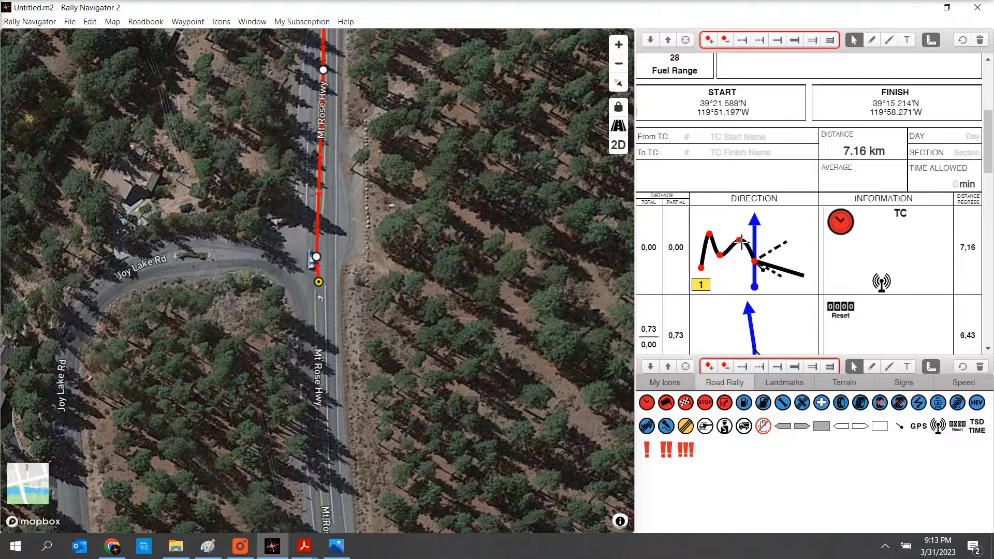
click(830, 367)
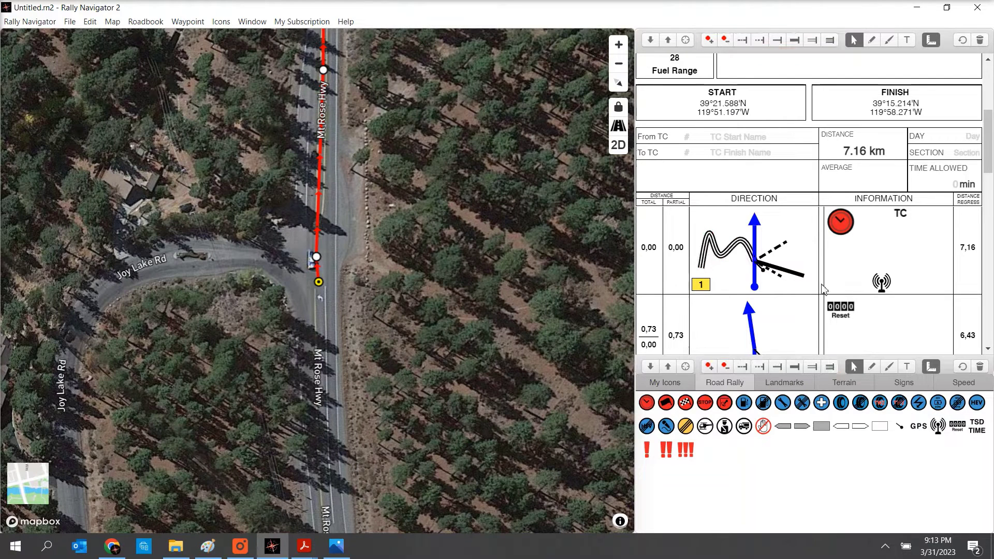
click(755, 236)
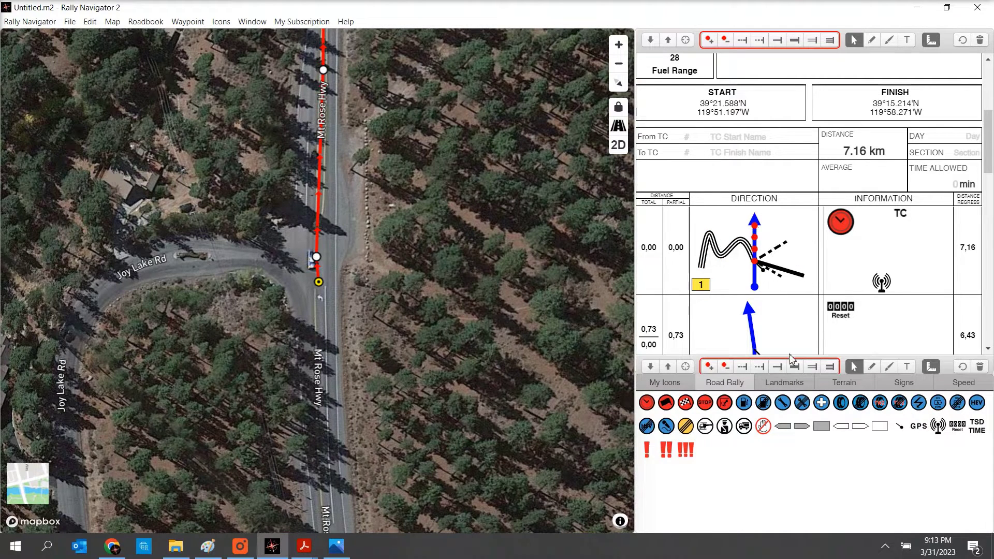
click(815, 368)
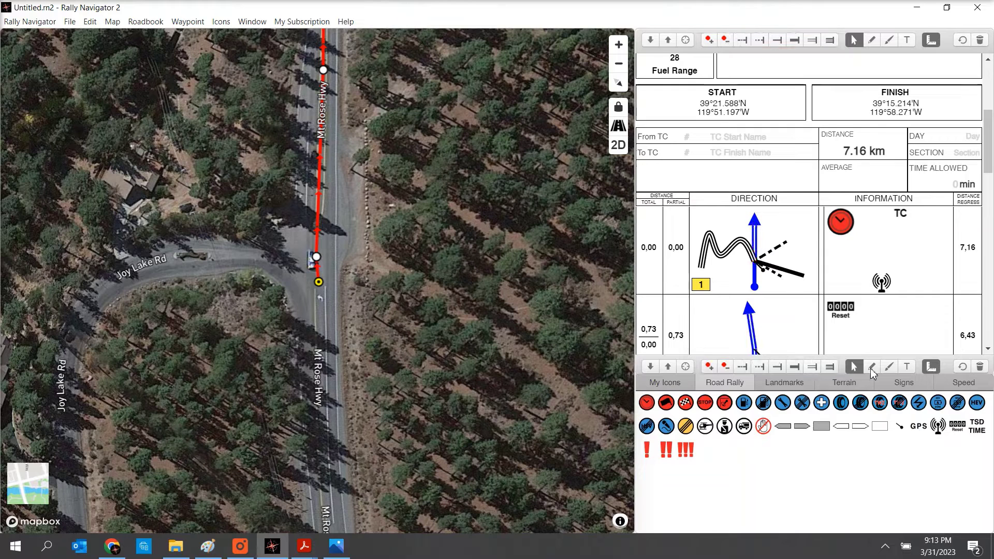
- Draw a thin pencil line and a thick brush stroke, then add a text box to waypoint 2's cell
click(871, 367)
drag(718, 231, 783, 224)
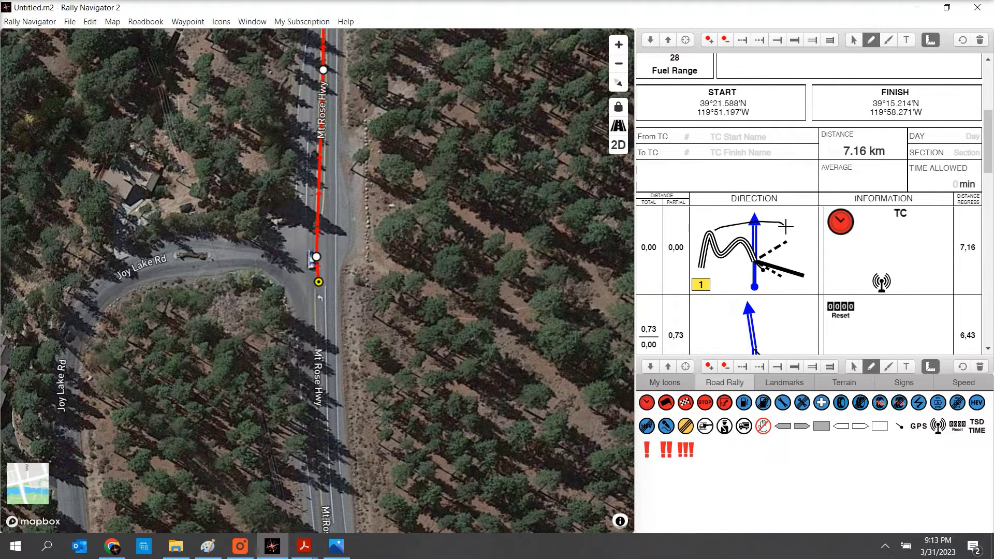
click(888, 367)
drag(729, 280, 795, 298)
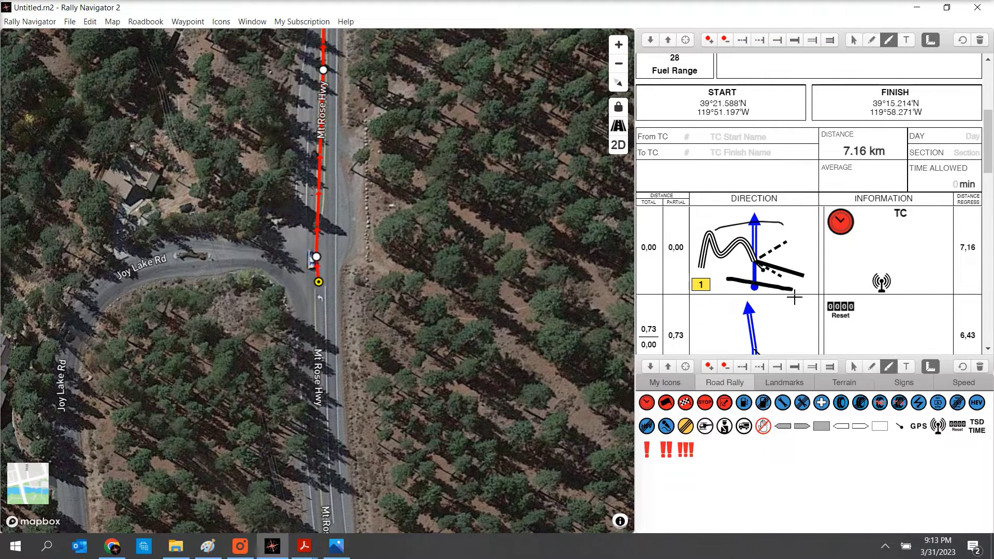
click(906, 367)
right_click(881, 272)
click(915, 280)
- Enter 'Rally Ready' in waypoint 2's text box, then browse the icon sets through to Speed
text(Rally Ready)
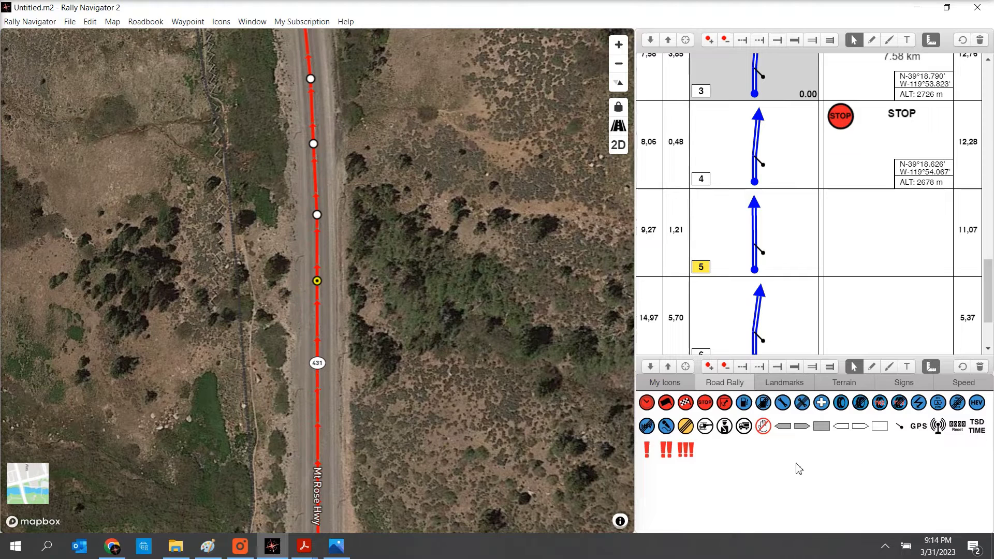
click(785, 383)
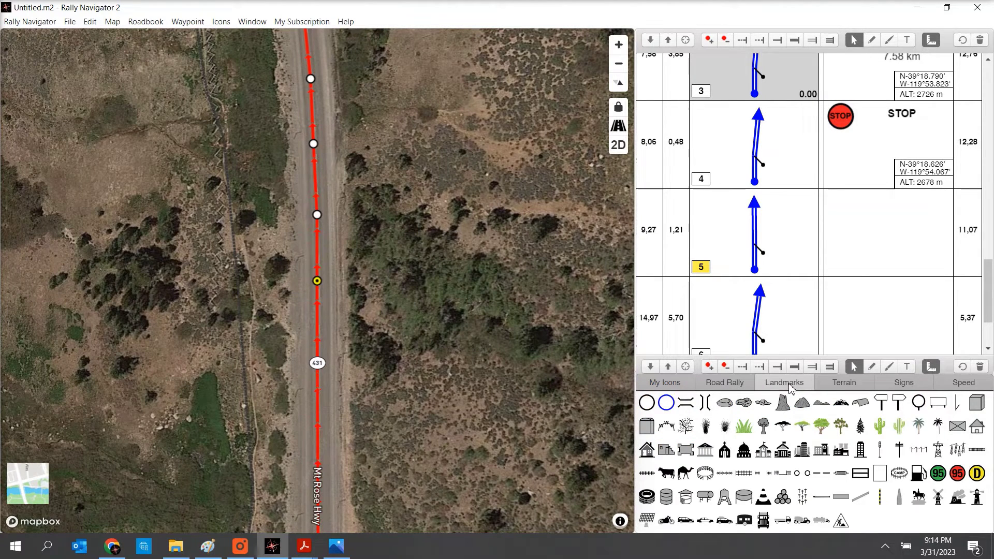
click(844, 384)
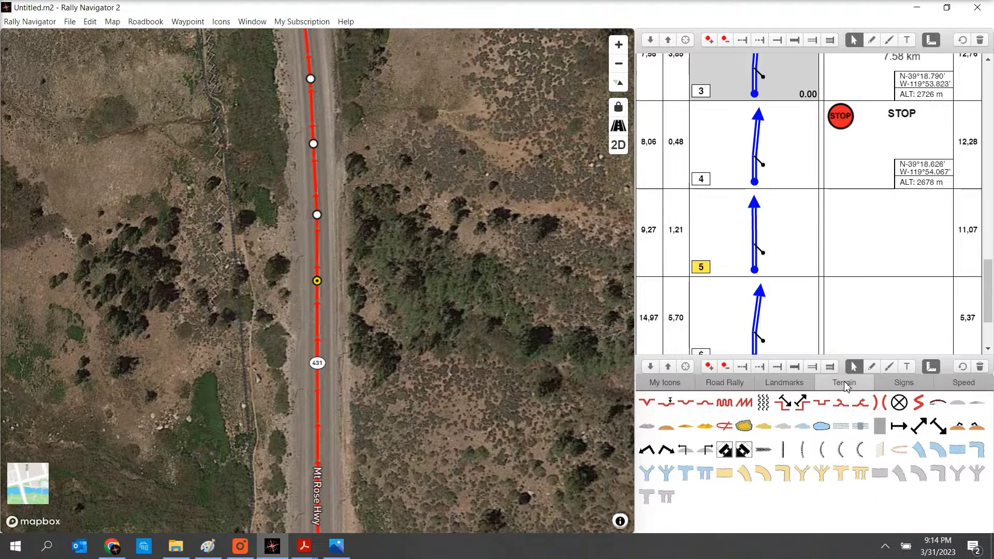
click(907, 387)
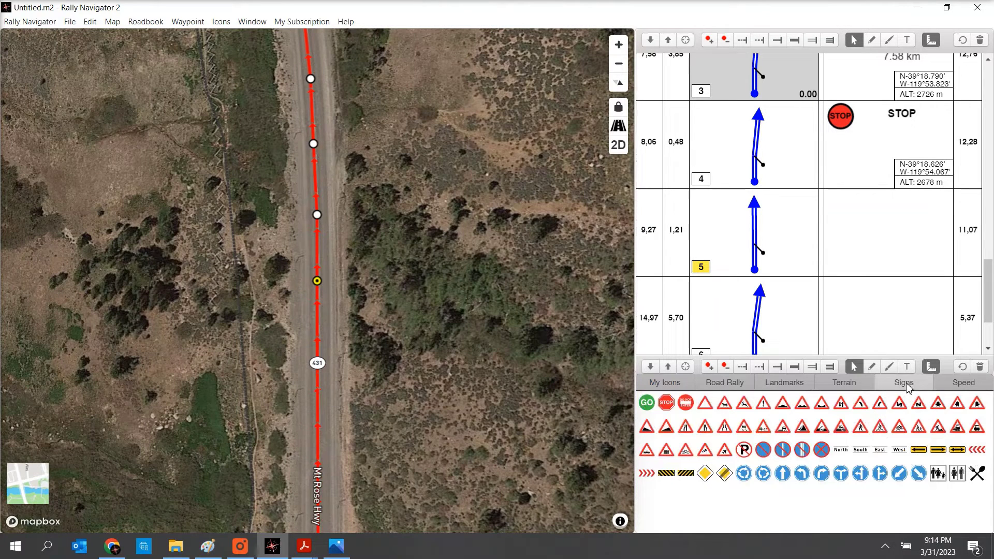
click(964, 386)
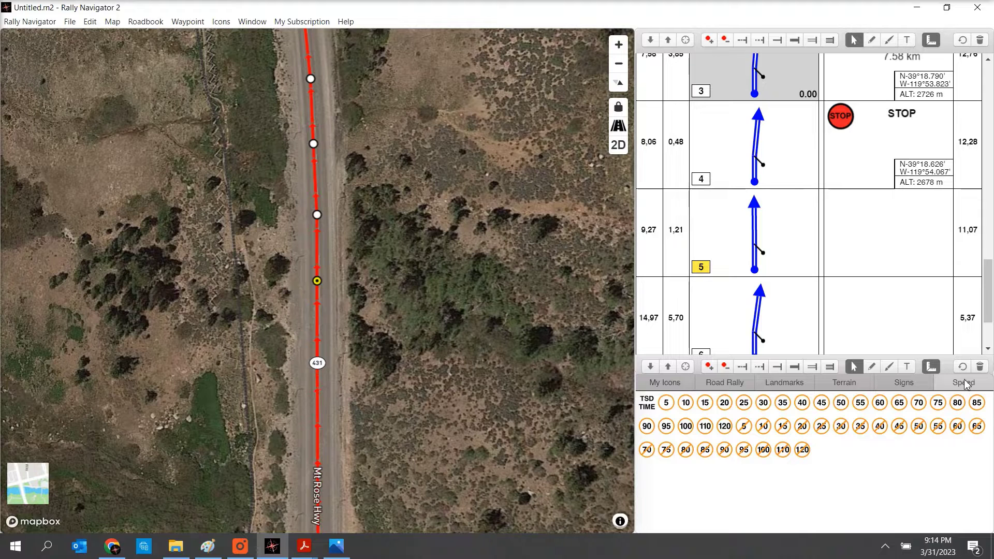
- Set Rebelle Background.jpg from Sample Files for Video as waypoint 5's cell background
right_click(886, 234)
mouse_move(930, 364)
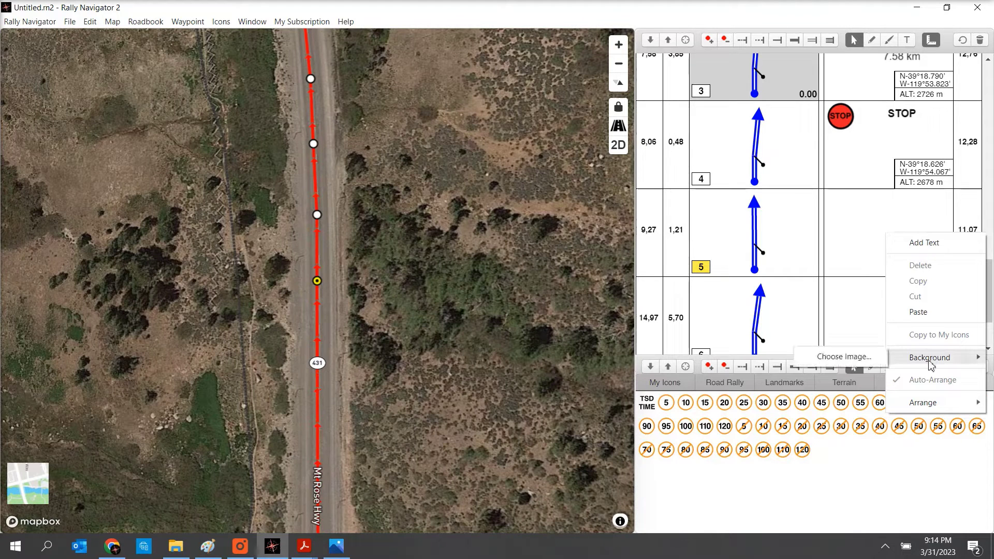
click(860, 356)
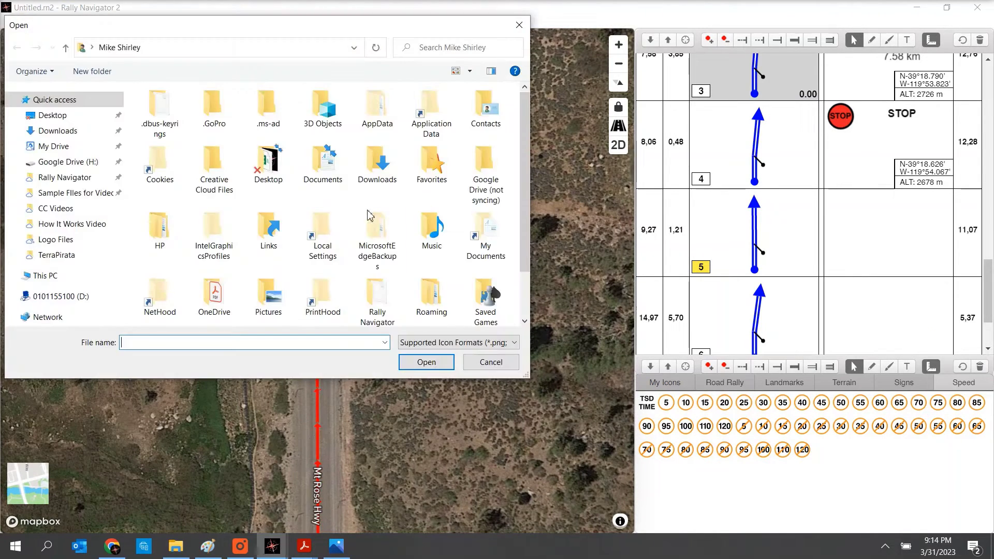
click(88, 194)
click(181, 150)
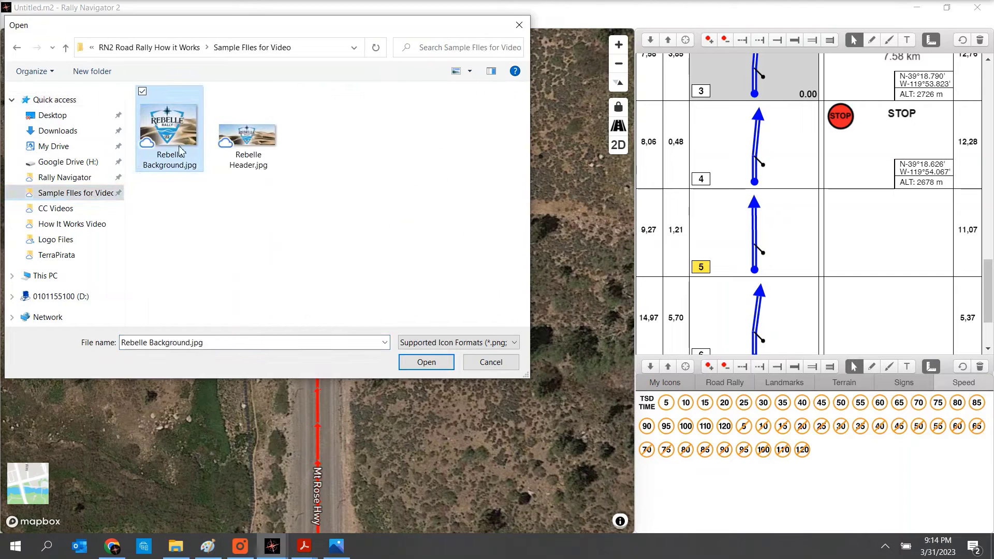
click(423, 362)
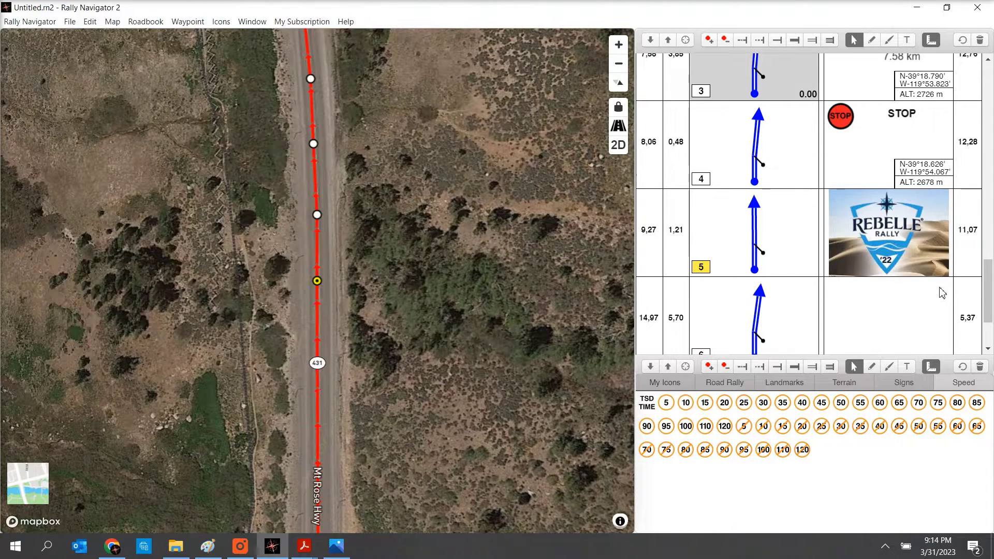
scroll(927, 274, down, 1)
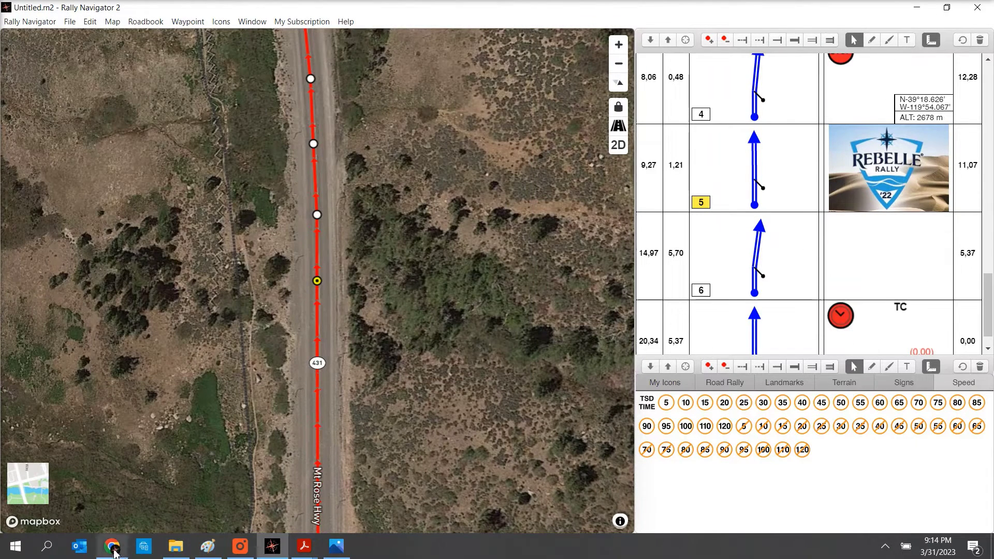
- Copy the ROAD CLOSED sign from Chrome's street-sign results and paste it into waypoint 6
click(113, 549)
click(233, 10)
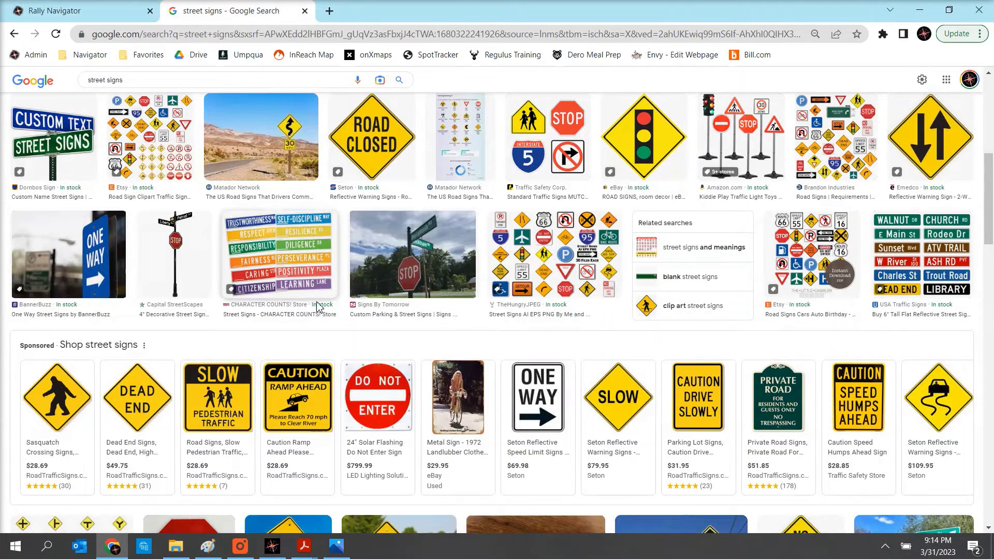
right_click(397, 143)
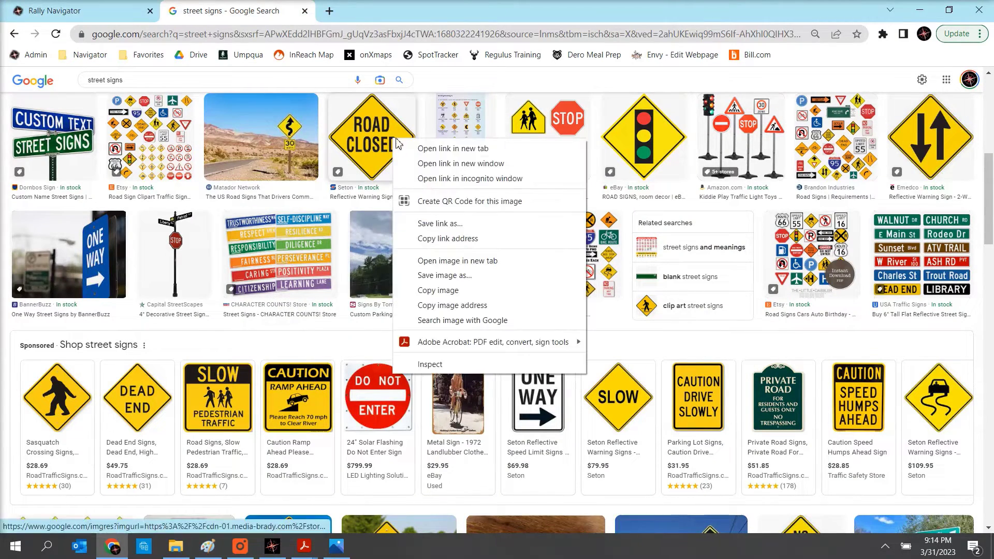
click(438, 290)
click(272, 546)
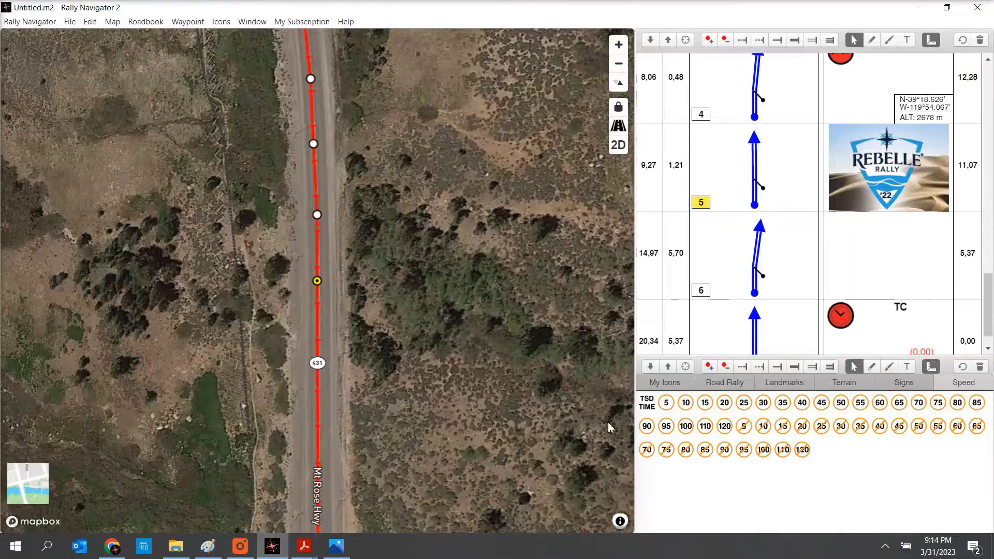
click(883, 260)
key(ctrl+v)
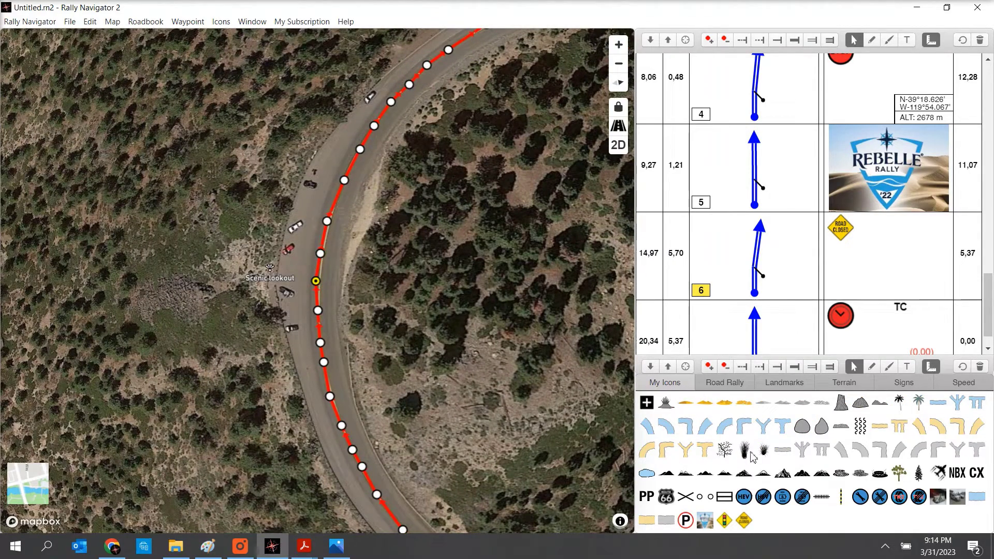
scroll(987, 269, up, 2)
scroll(807, 202, up, 5)
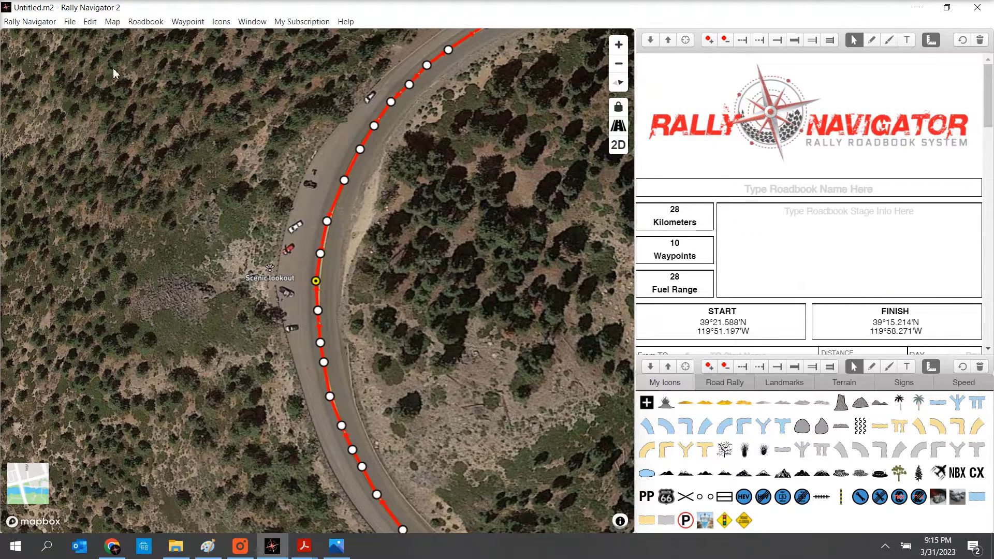
- Choose Rebelle Header.jpg as the roadbook header image
click(137, 22)
click(163, 74)
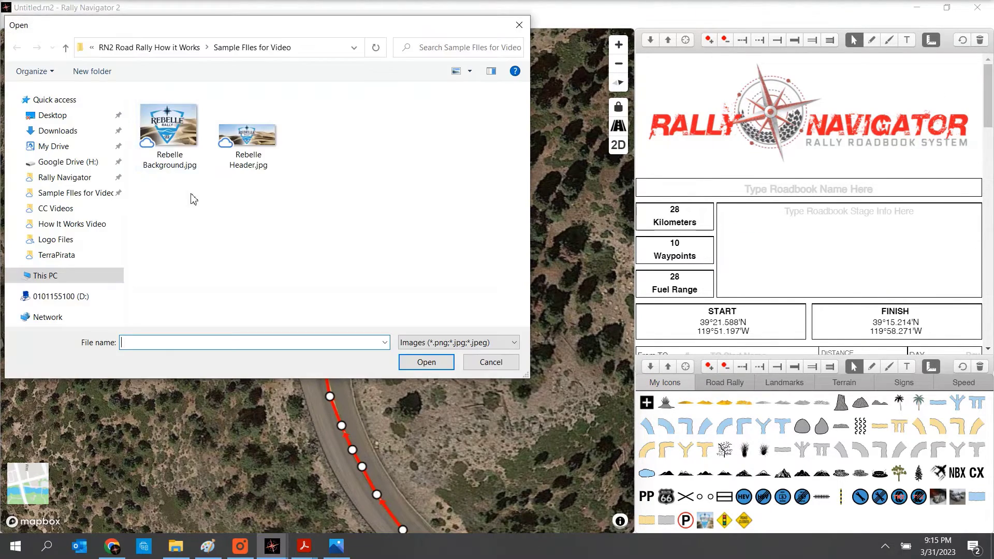
click(248, 130)
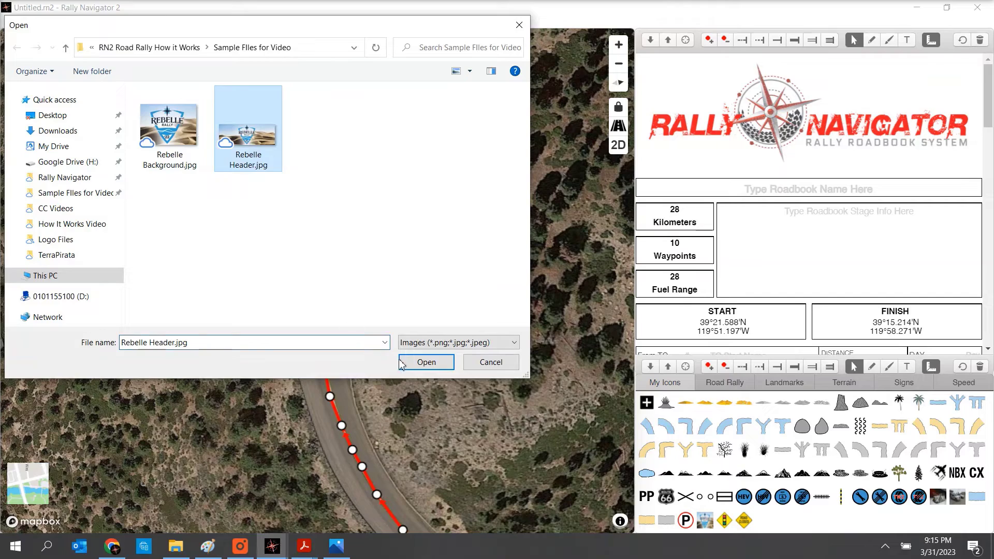
click(423, 369)
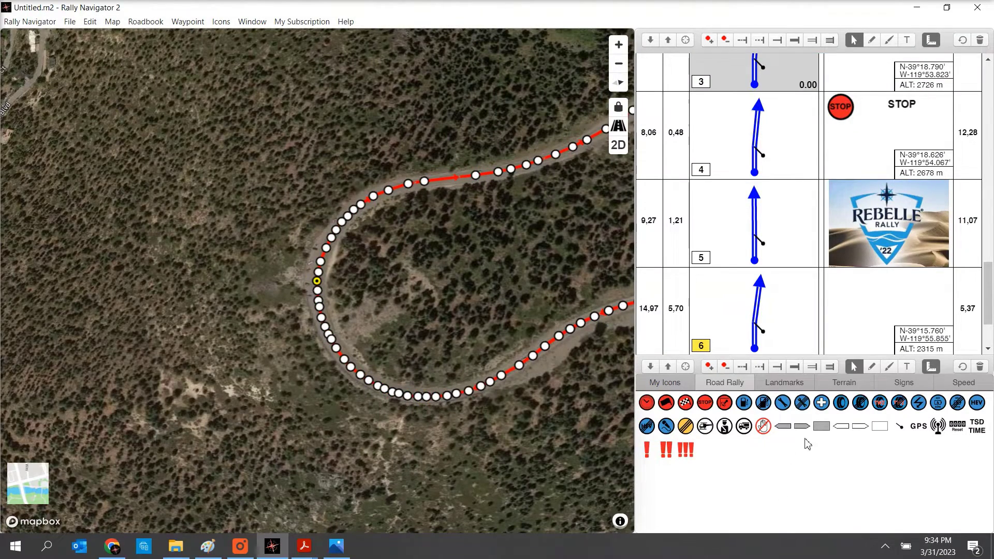
- Place a first-aid cross and a right-bend warning sign beneath it in waypoint 6's cell
drag(821, 403, 839, 306)
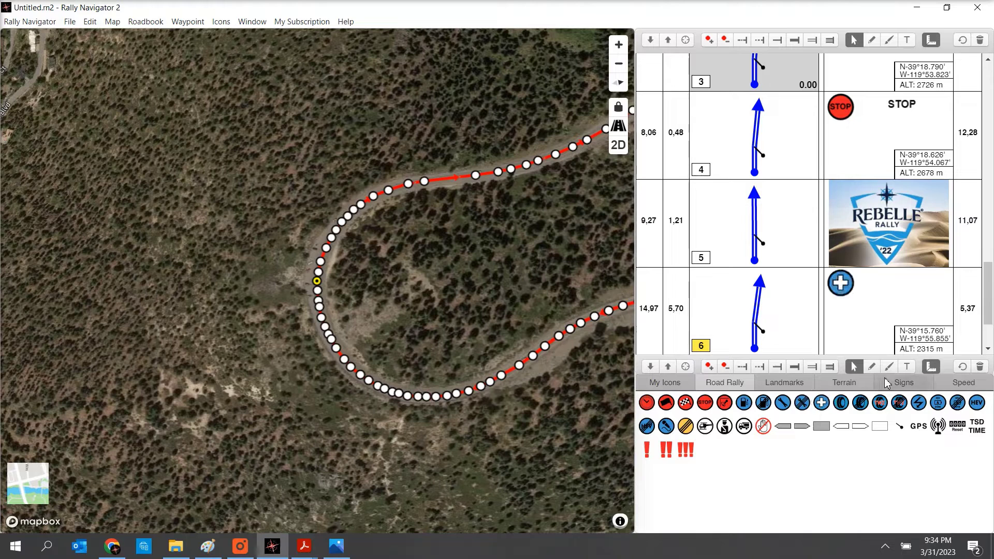
click(905, 384)
drag(883, 405, 843, 324)
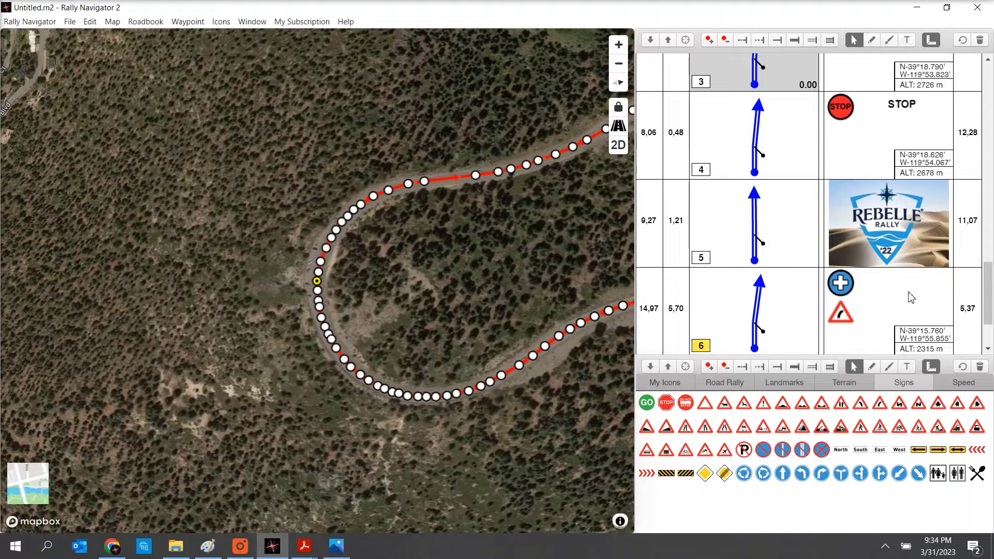
click(723, 385)
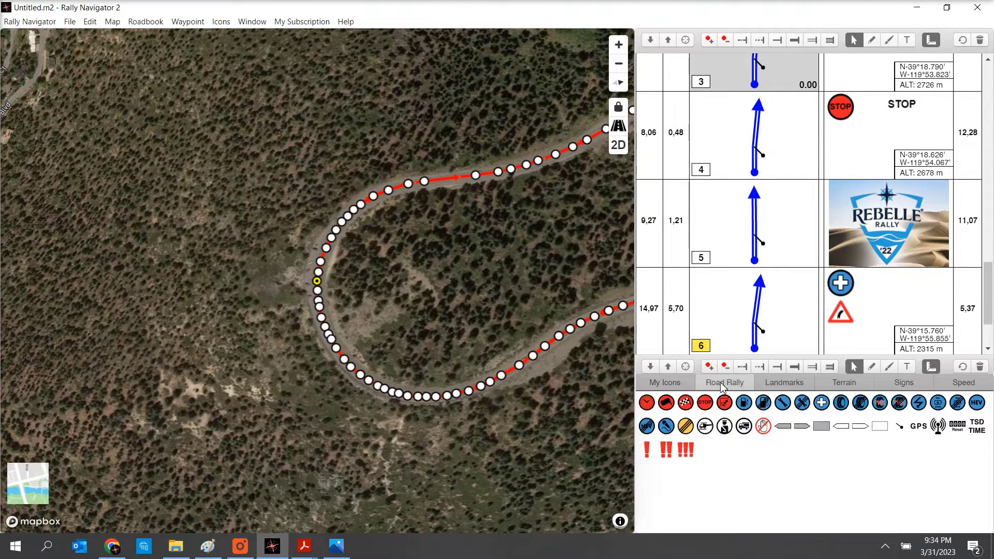
click(774, 385)
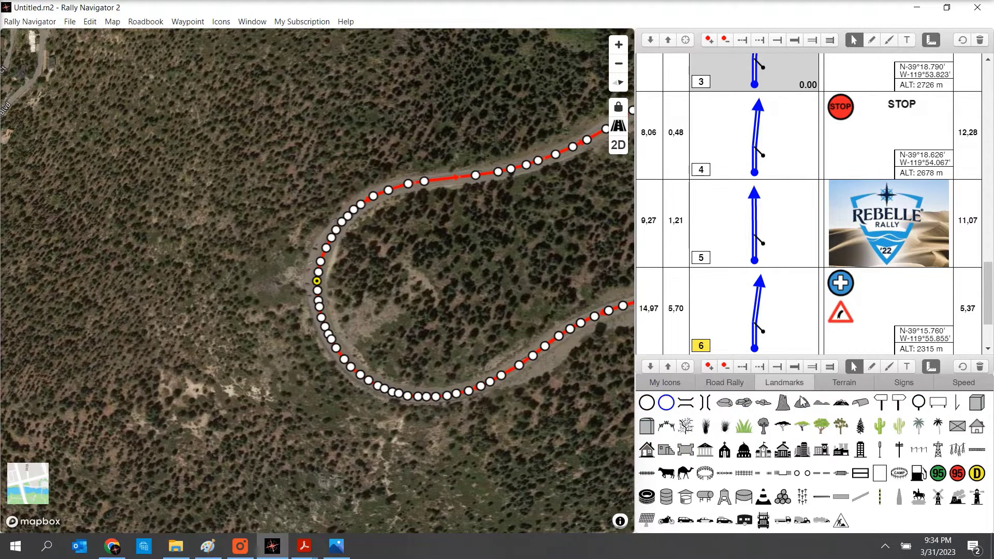
- Place a grey rock landmark and a blue terrain icon on waypoint 6's arrow
drag(782, 402, 733, 299)
click(843, 388)
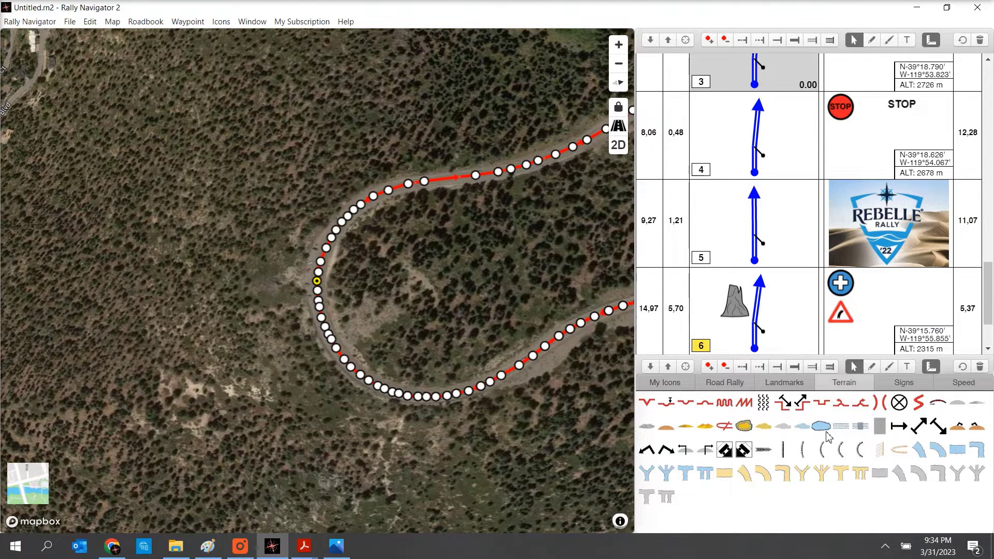
drag(956, 450, 760, 319)
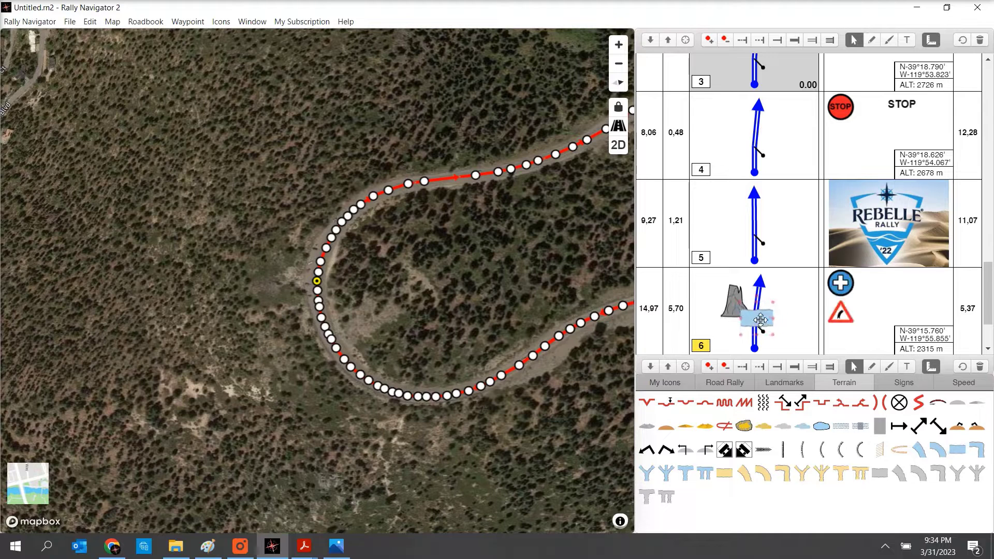
click(804, 316)
- Send the blue terrain icon behind the arrow with Arrange > Send To Back and enlarge it
click(759, 318)
right_click(761, 318)
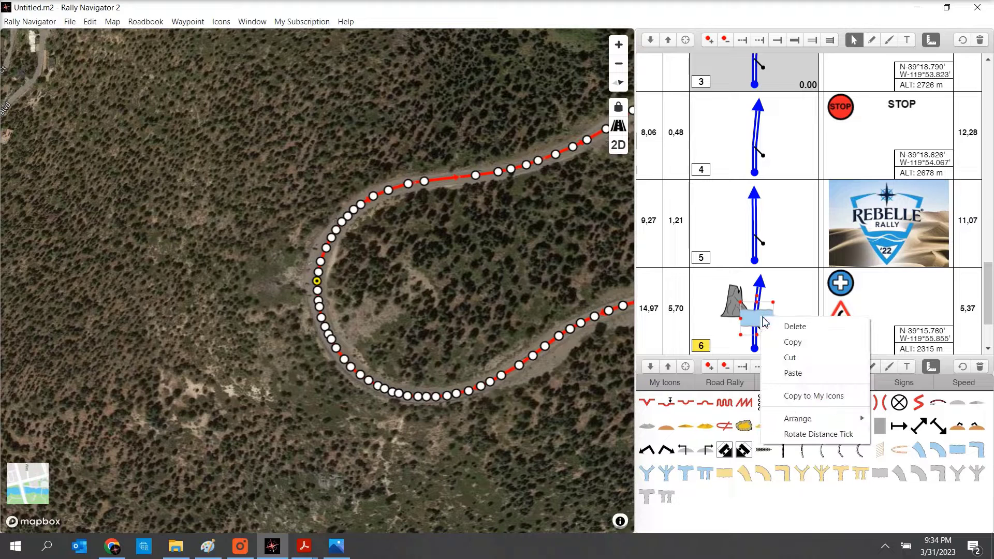
mouse_move(794, 420)
click(885, 491)
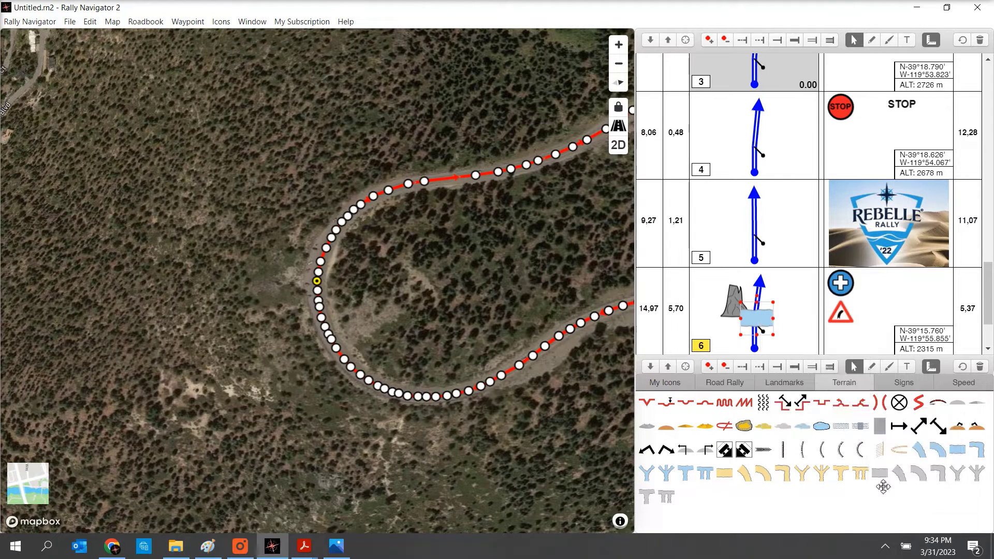
click(732, 300)
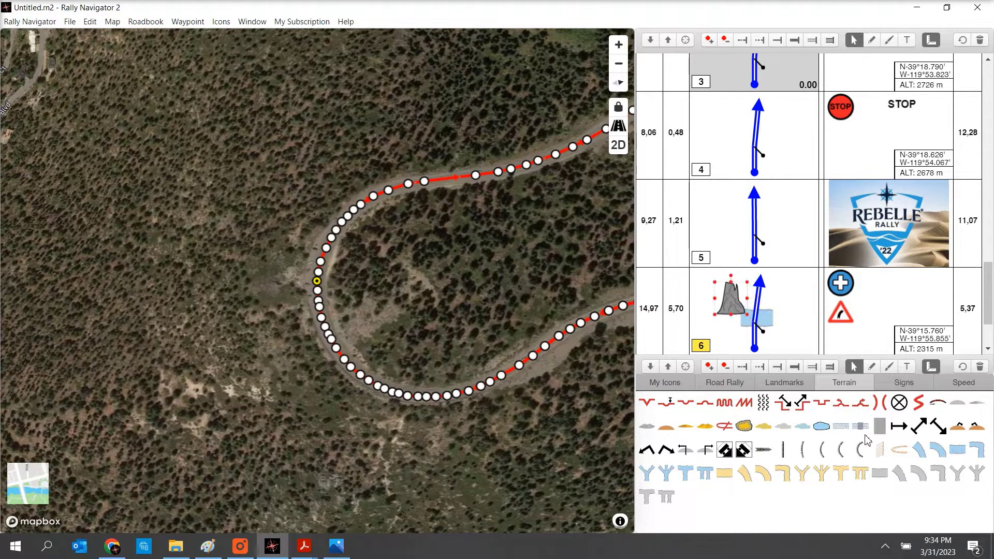
click(769, 316)
mouse_move(774, 303)
mouse_down()
mouse_move(800, 295)
mouse_move(783, 295)
mouse_up()
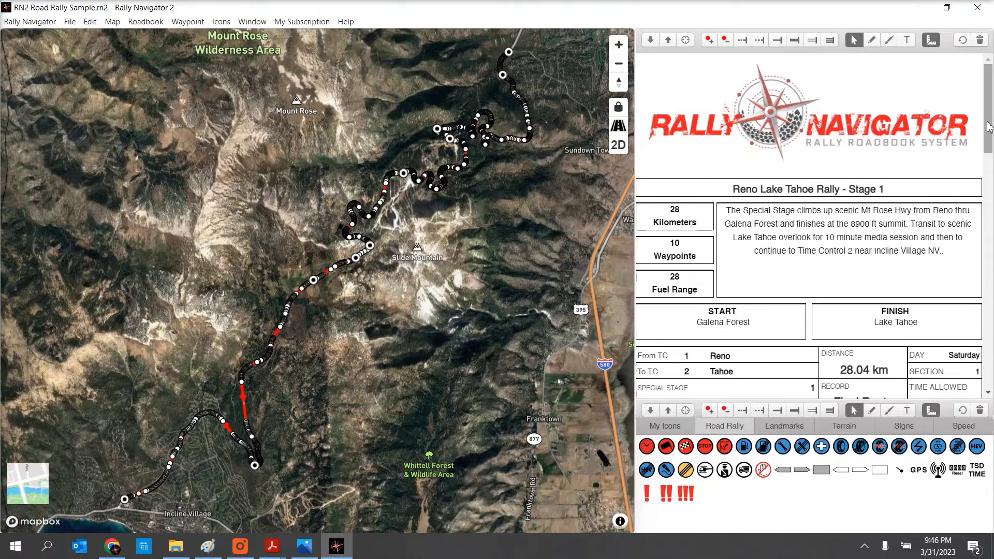
scroll(741, 257, down, 10)
scroll(742, 241, up, 10)
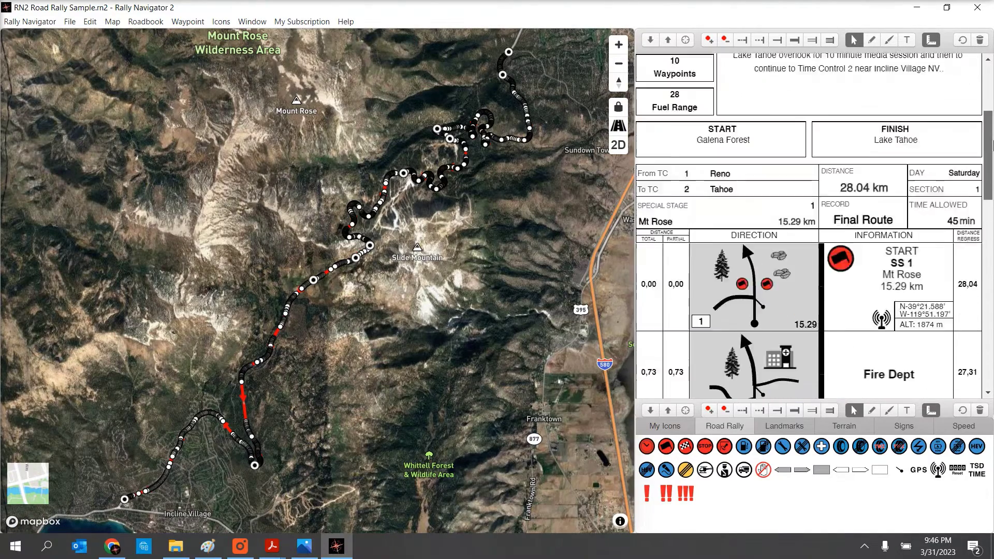
click(37, 23)
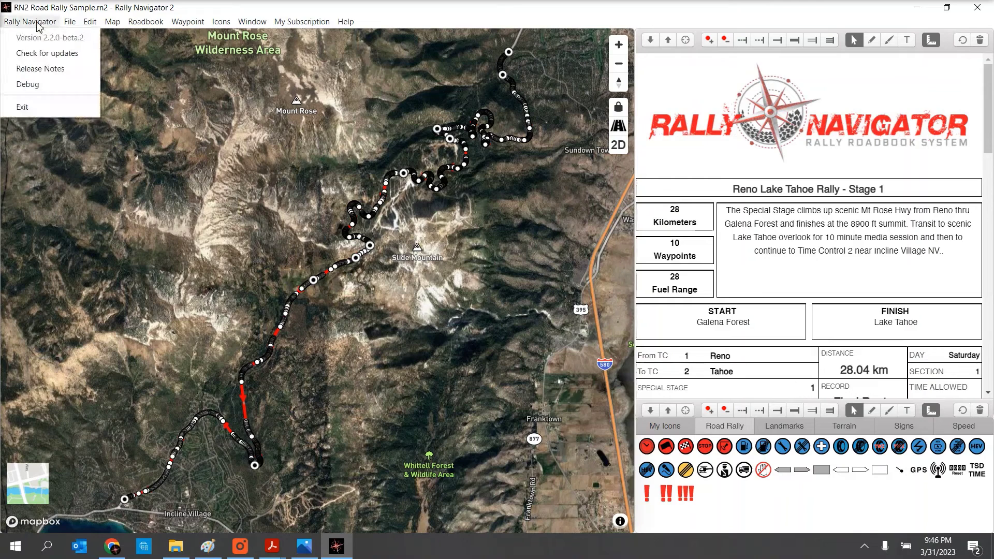
click(41, 68)
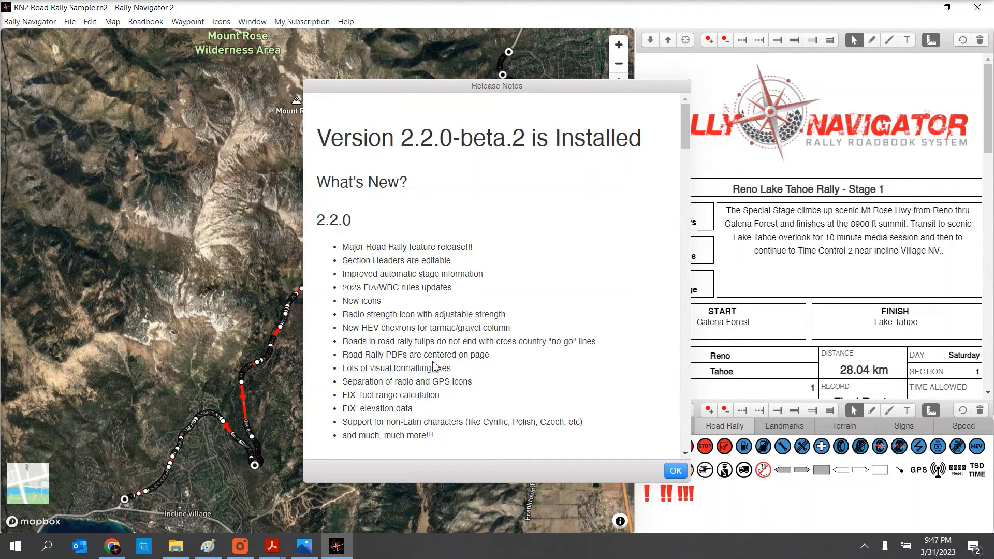
click(679, 473)
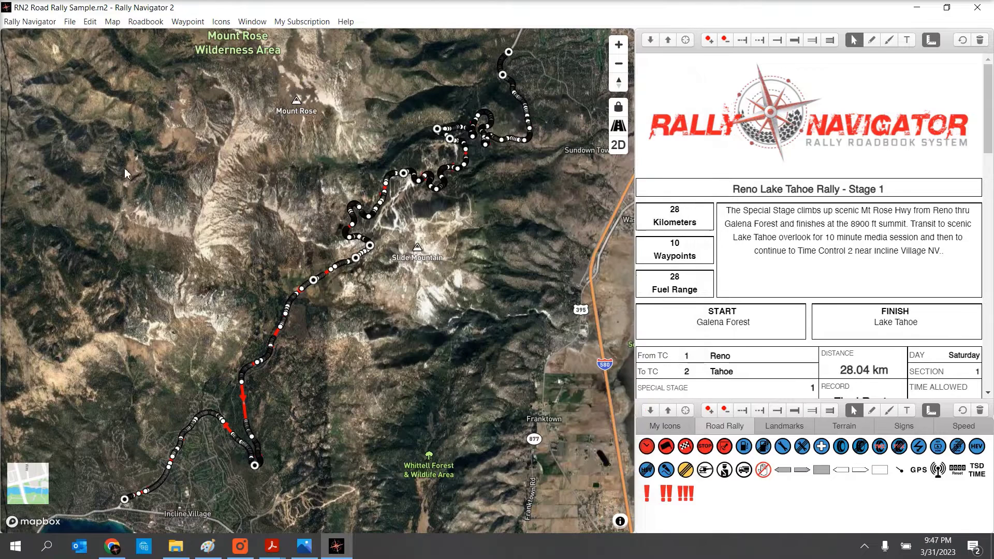
- Browse the File menu's Export, Export To Rally Device and Insert Track choices
click(69, 24)
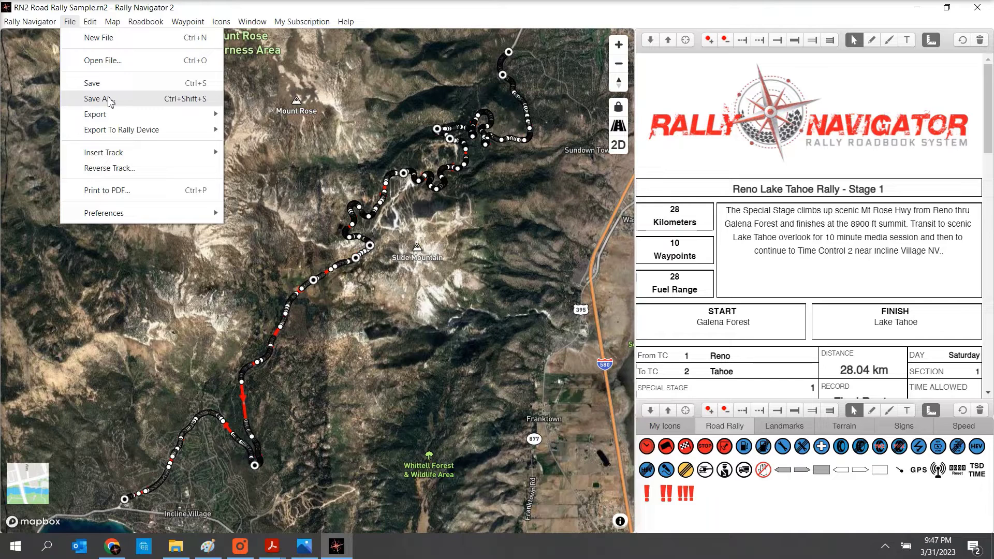
mouse_move(187, 118)
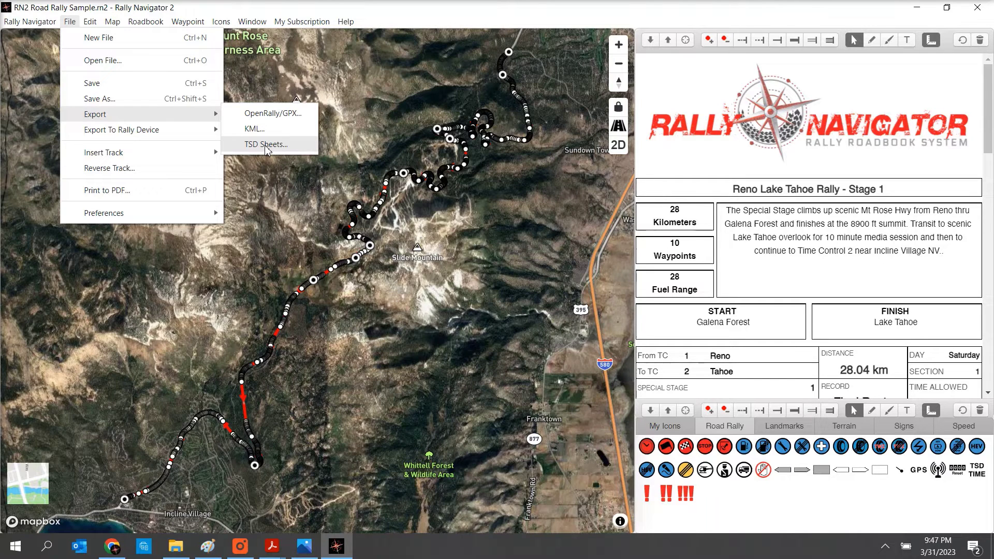
mouse_move(181, 134)
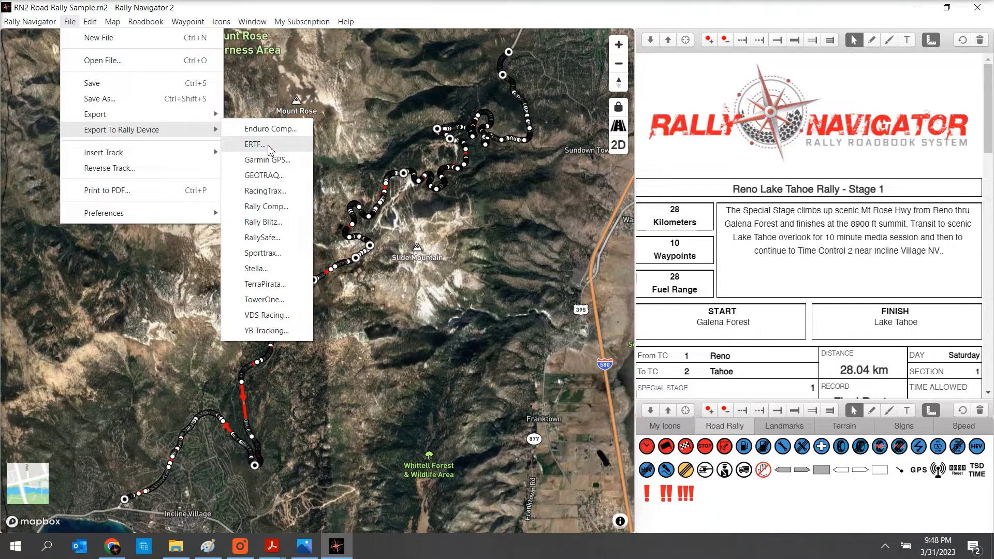
mouse_move(194, 158)
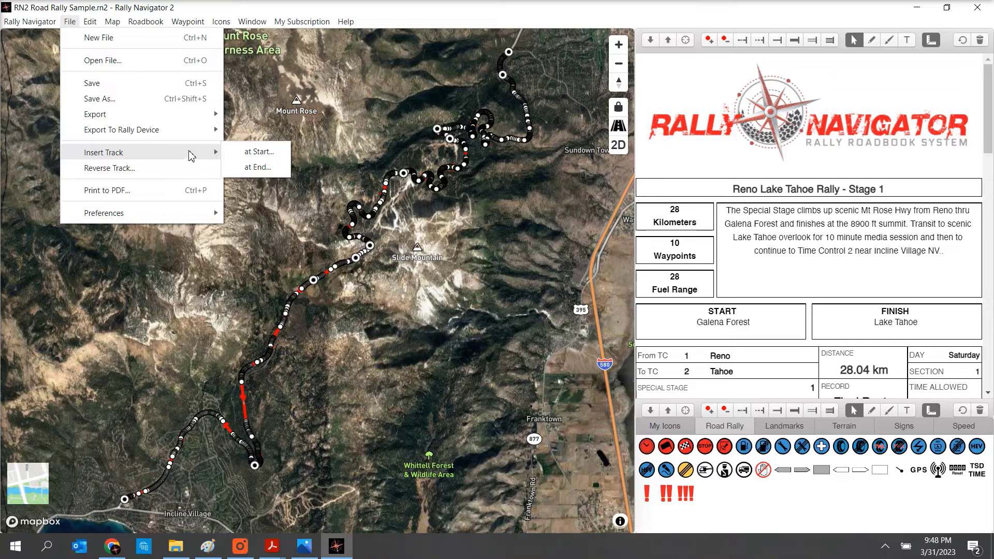
- Append Tahoe Extra West.rn2 at the end of the route
click(262, 168)
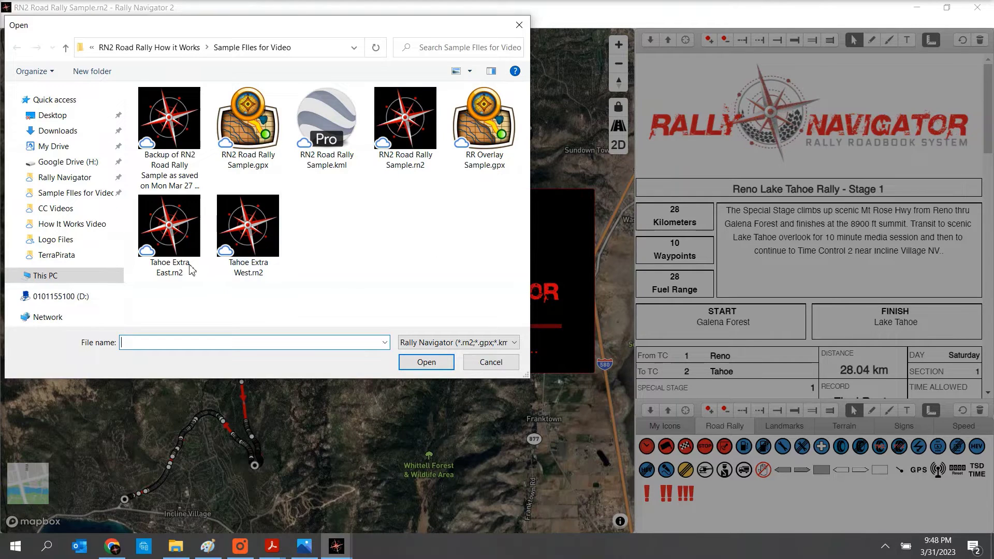
click(250, 251)
click(426, 362)
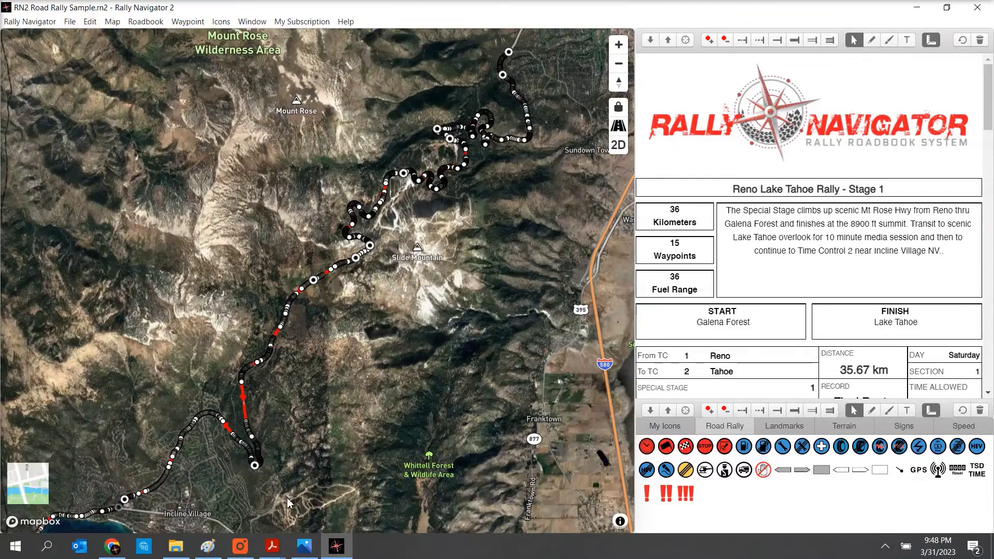
- Review the new lake section and SS1 rows, then undo the appended track
drag(286, 498, 423, 295)
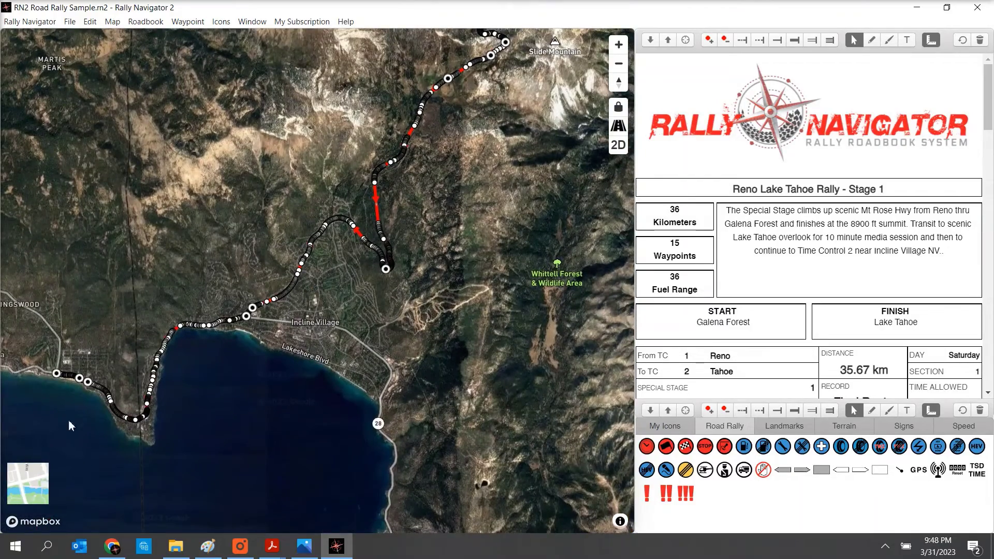
drag(228, 355, 189, 383)
click(988, 183)
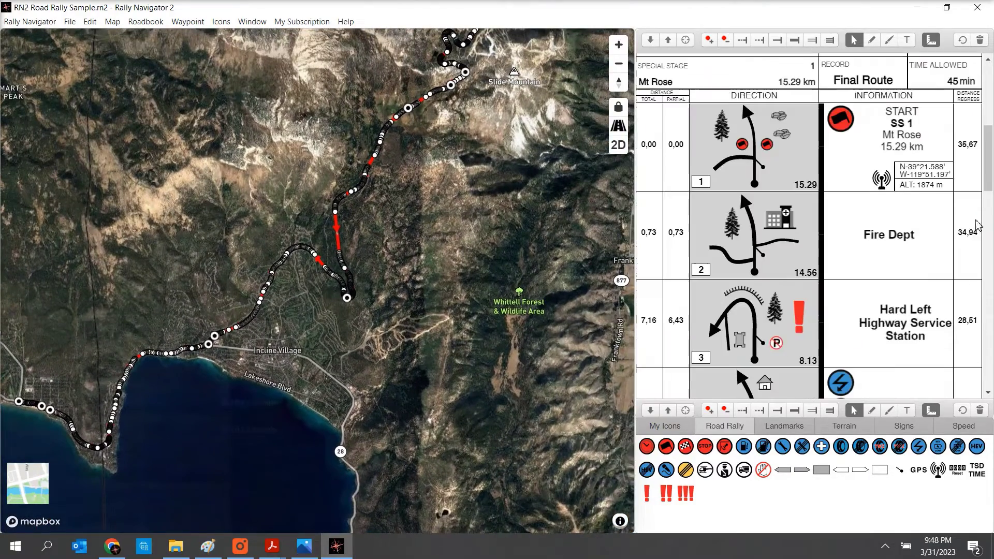
drag(989, 183, 901, 243)
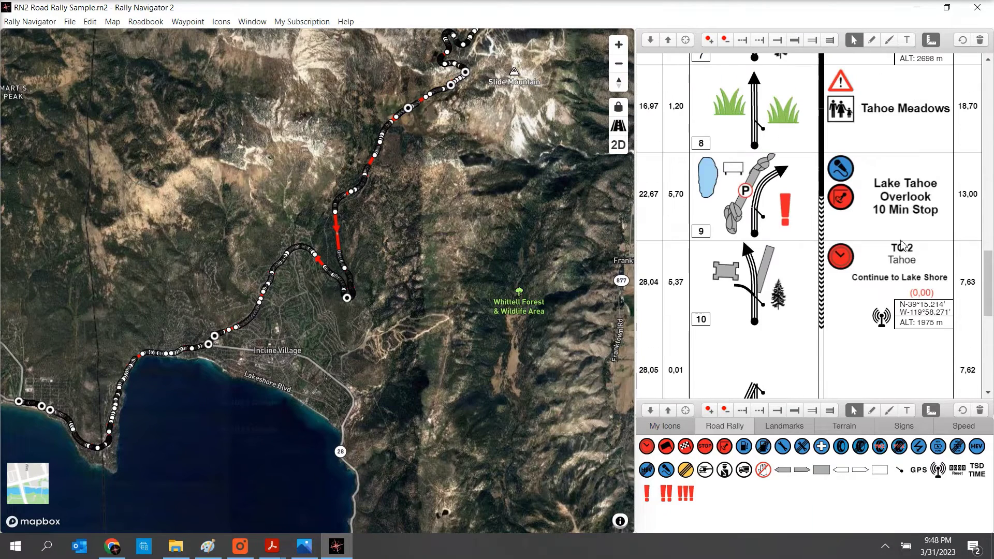
click(87, 23)
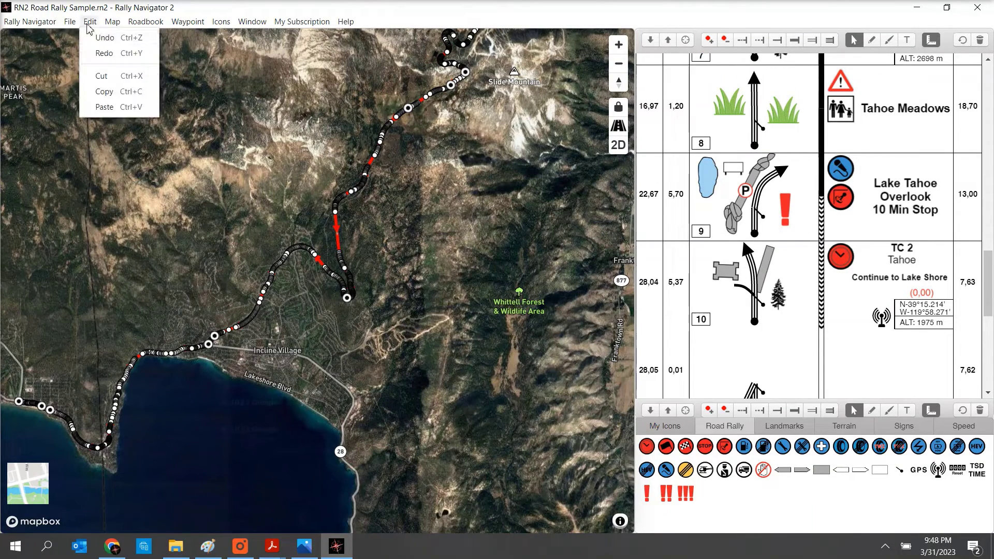
click(101, 35)
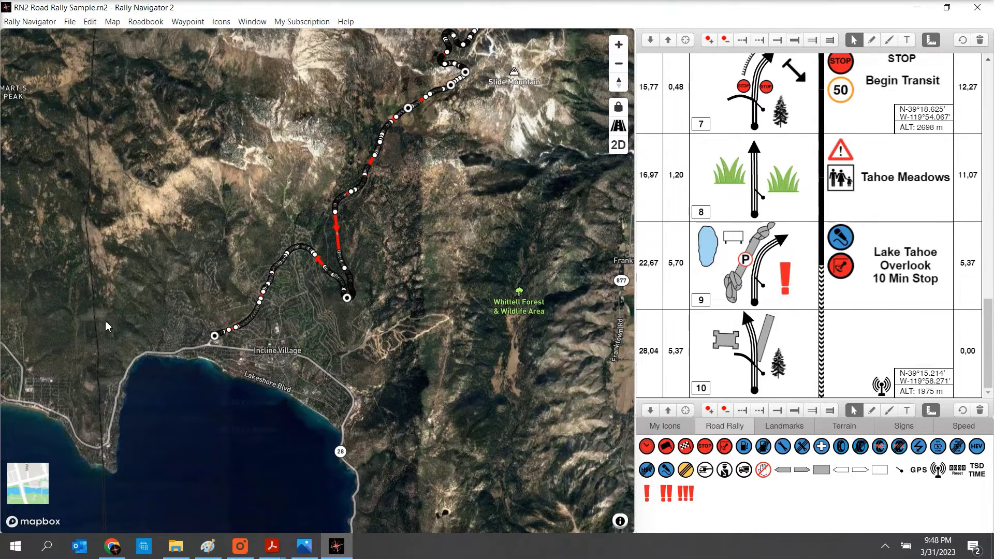
- Append Tahoe Extra East.rn2 at the end of the route
click(75, 22)
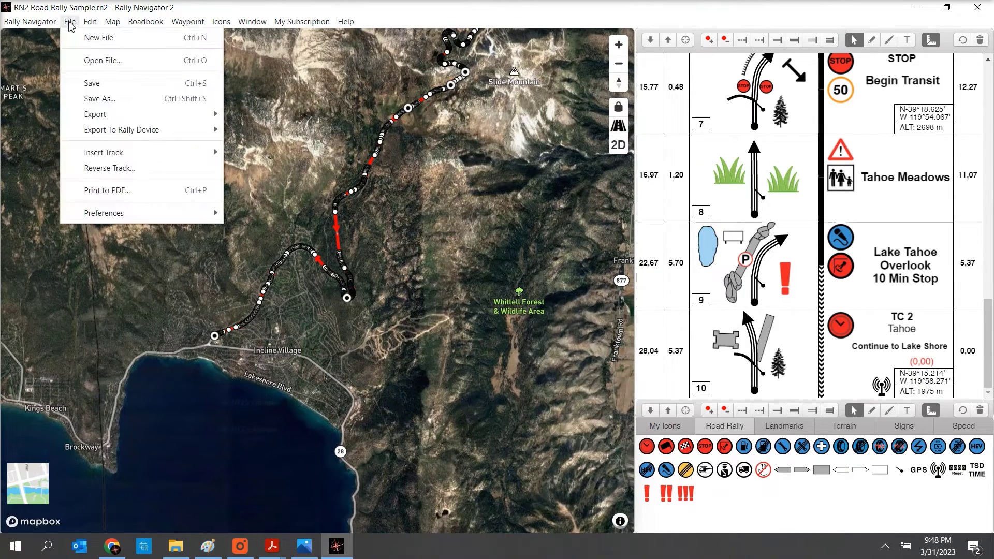
mouse_move(120, 155)
click(253, 173)
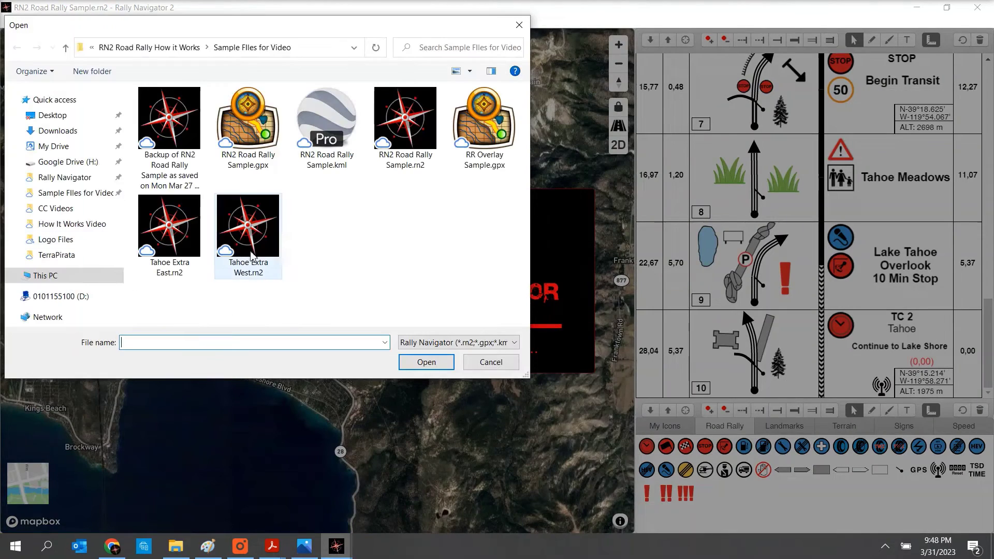
click(252, 255)
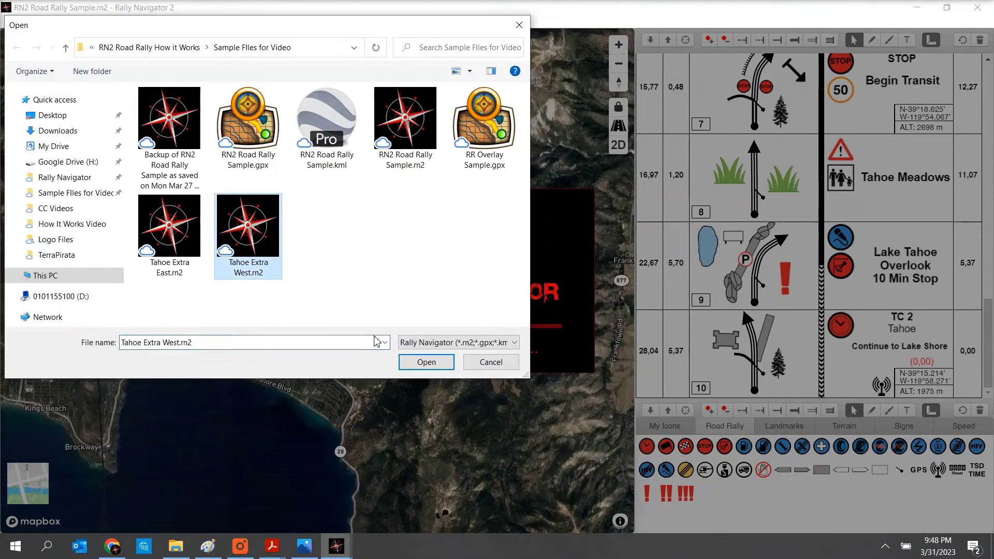
key(Left)
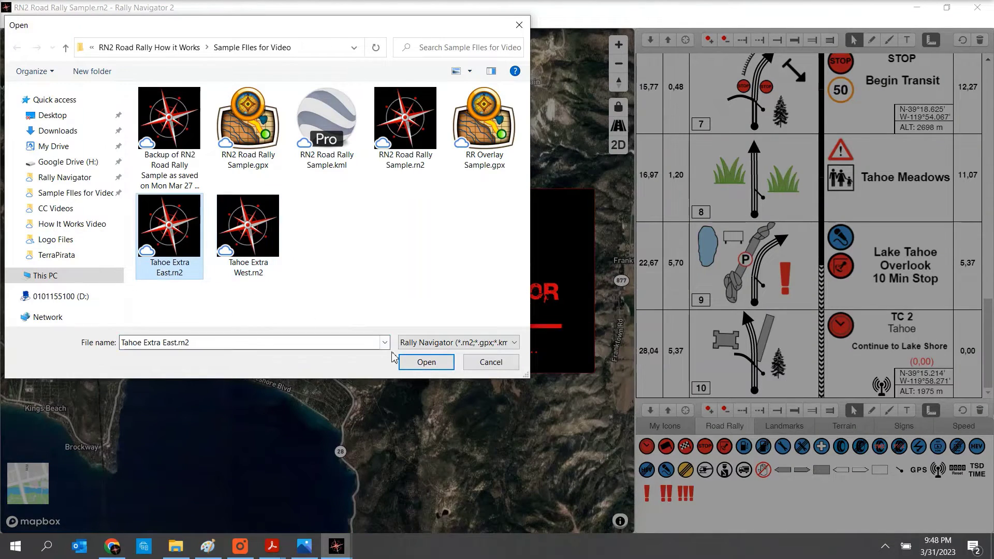
click(418, 363)
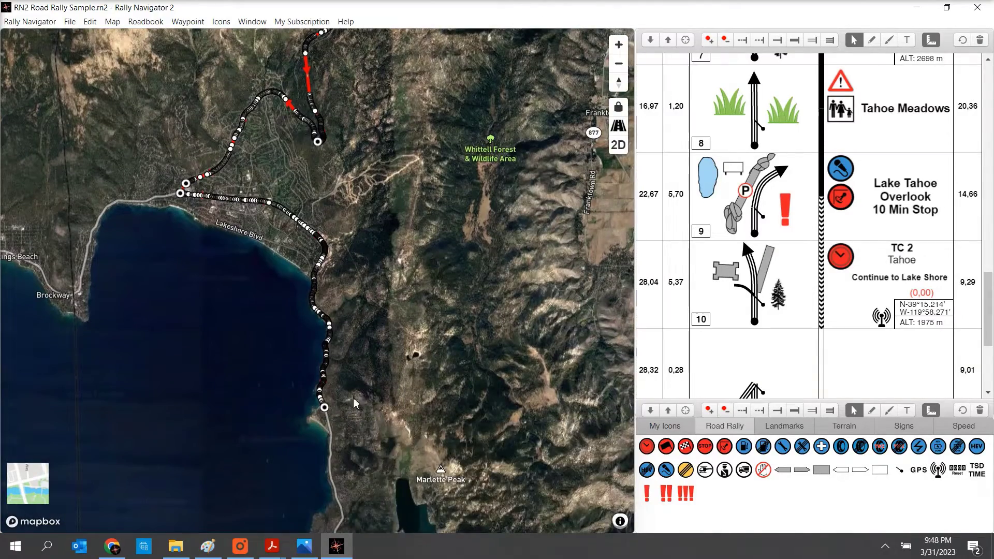
- Look over the extended roadbook, then undo the Tahoe Extra East addition
scroll(938, 215, down, 2)
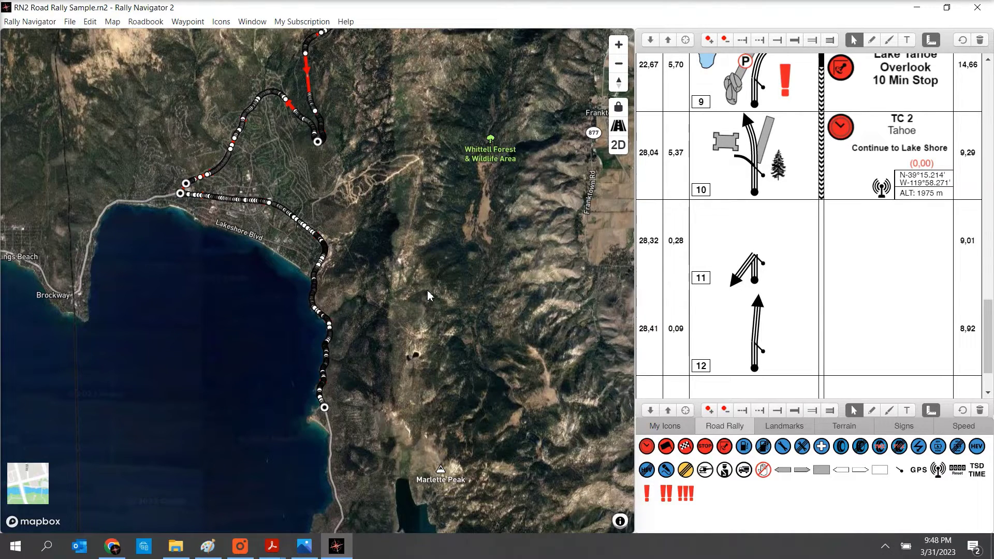
scroll(428, 295, up, 1)
click(90, 21)
click(98, 38)
- Check the Print to PDF paper sizes, keep A5, and bring up the Letter roadbook PDF in Acrobat
click(70, 22)
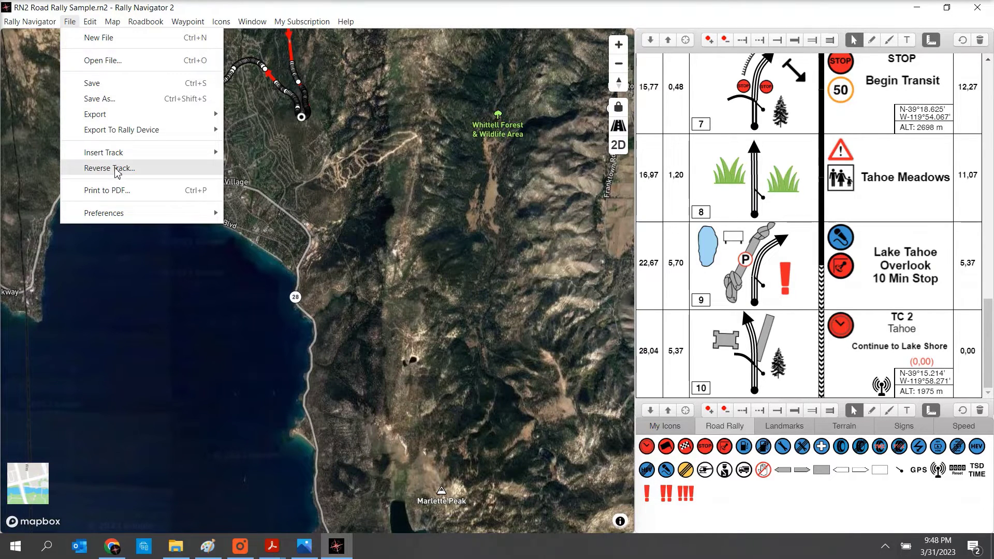
click(126, 191)
click(516, 138)
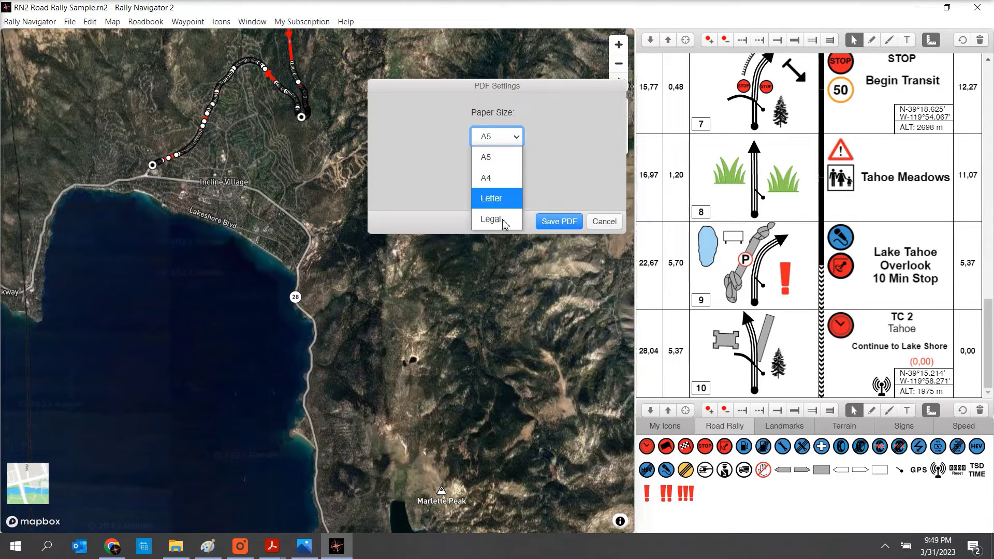
click(272, 546)
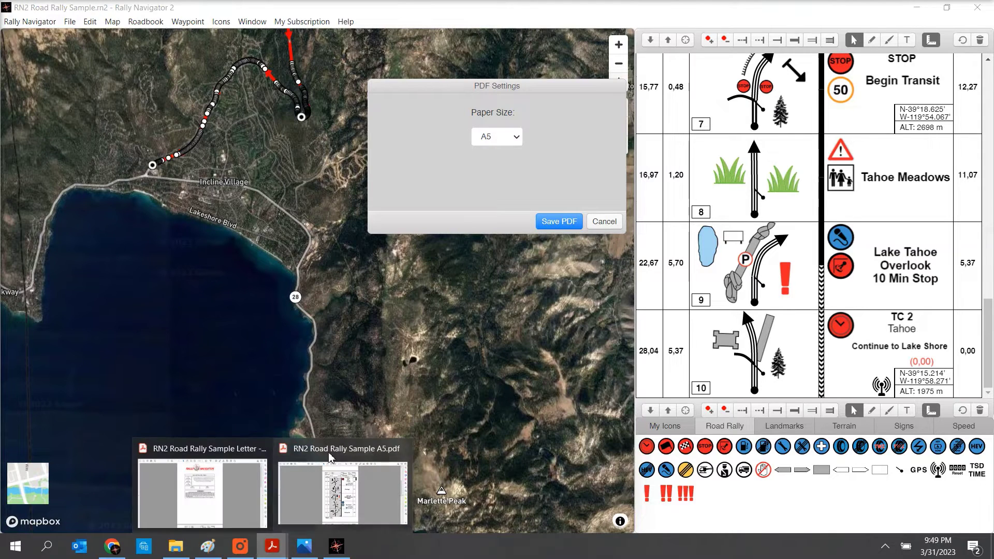
click(233, 490)
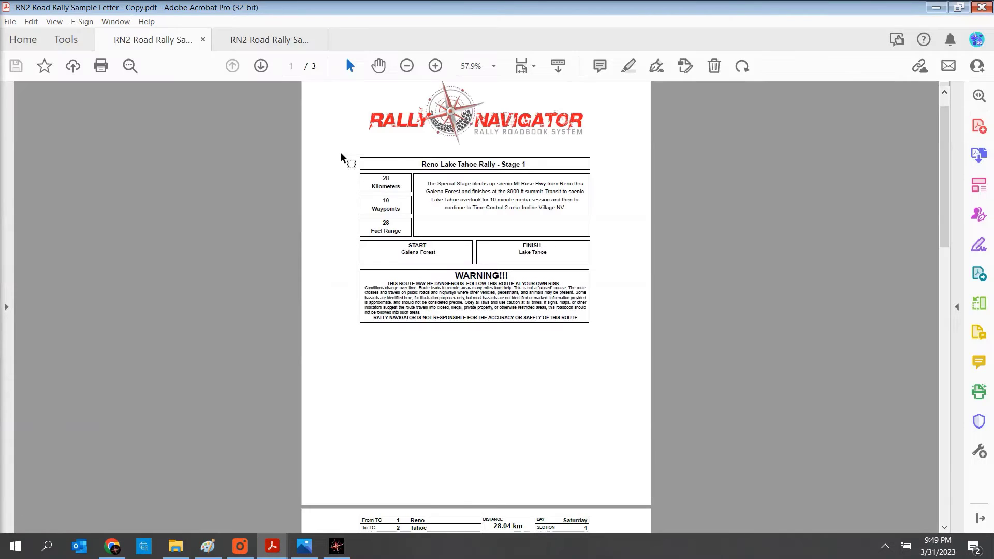
- Scroll through the Letter copy PDF, then view the 4-page A5 roadbook PDF
scroll(756, 215, down, 8)
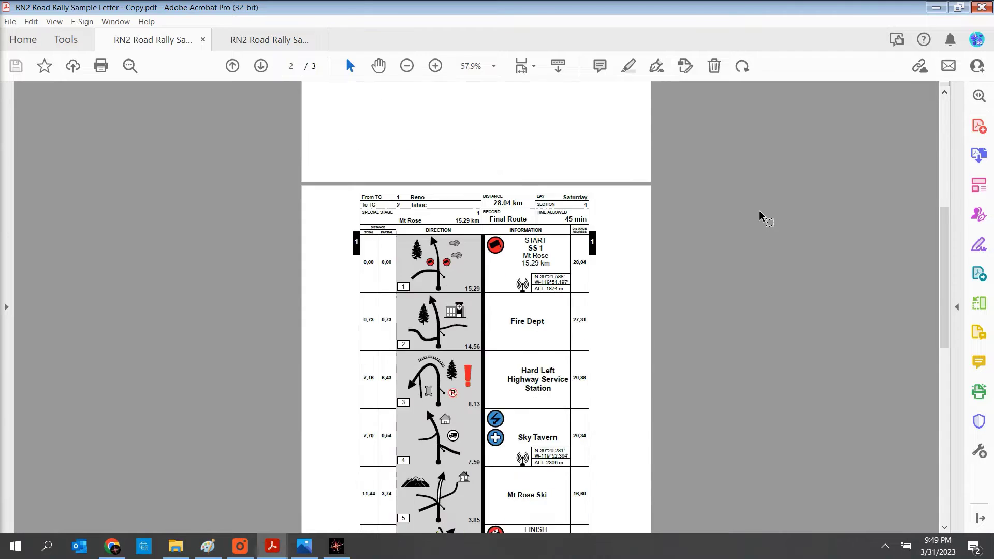
scroll(760, 212, down, 10)
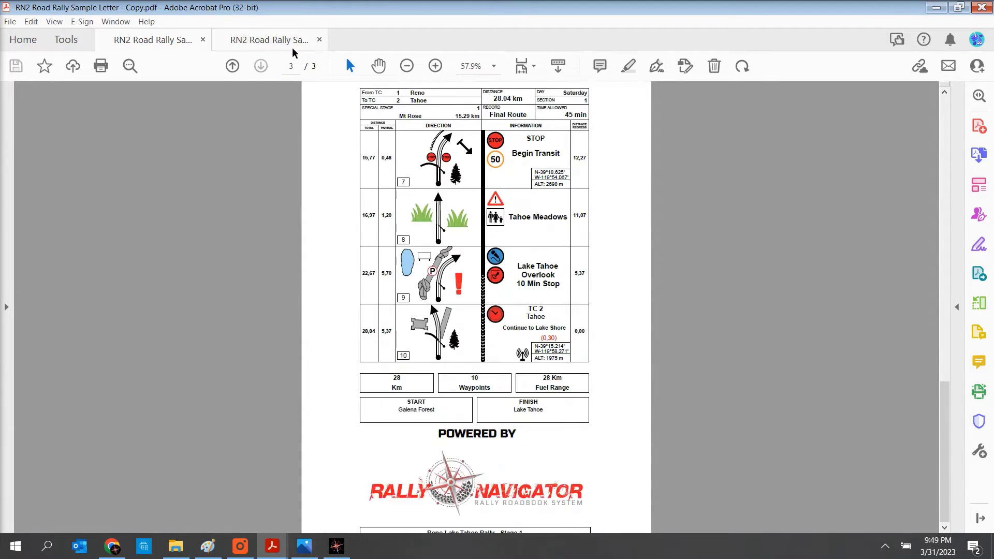
click(272, 41)
scroll(752, 200, down, 15)
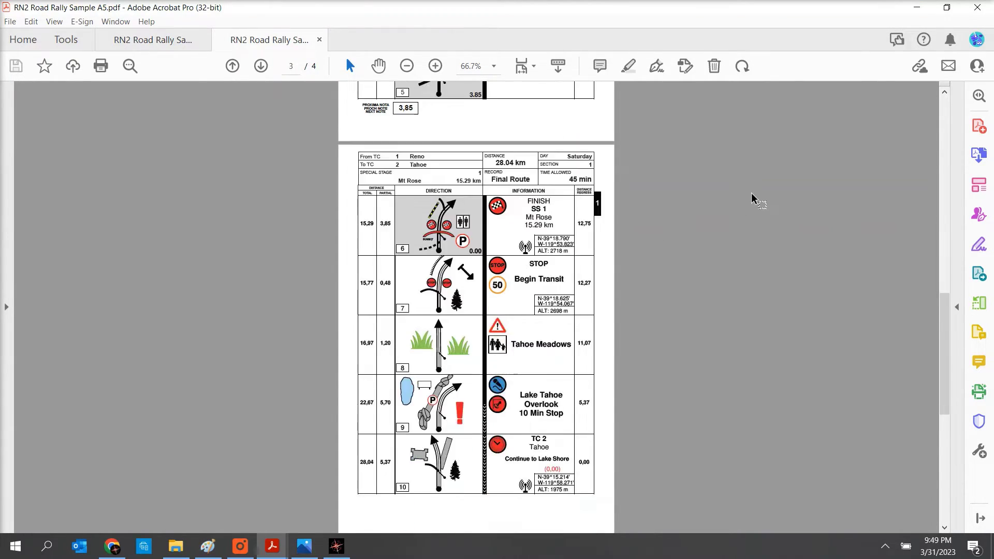